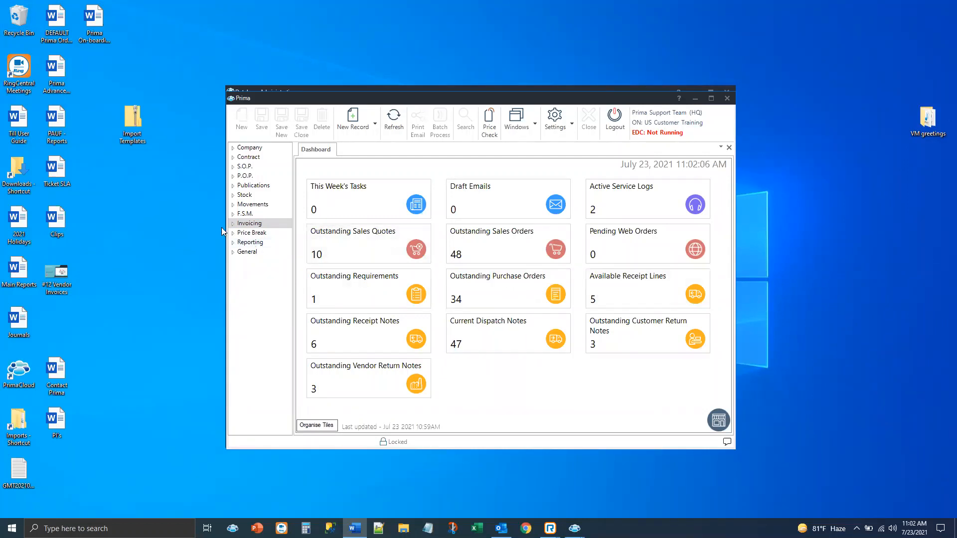
Step: Open the purchase invoice lookup in the invoicing section and list all purchase invoices
double_click(247, 224)
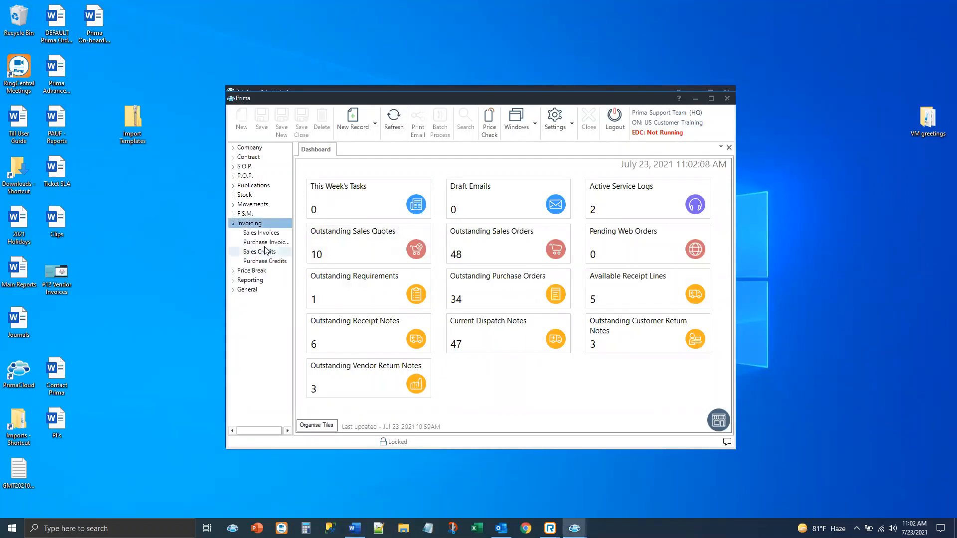
left_click(267, 243)
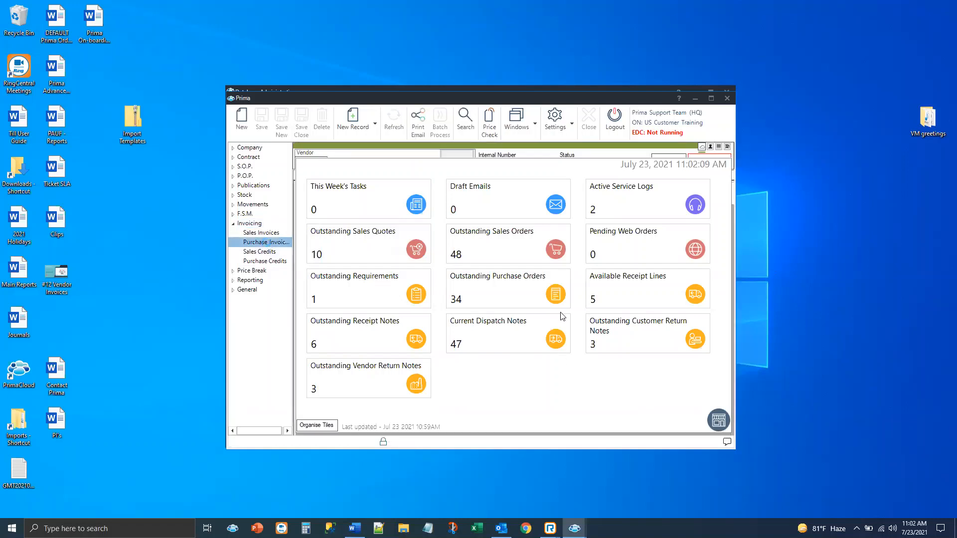
left_click(465, 120)
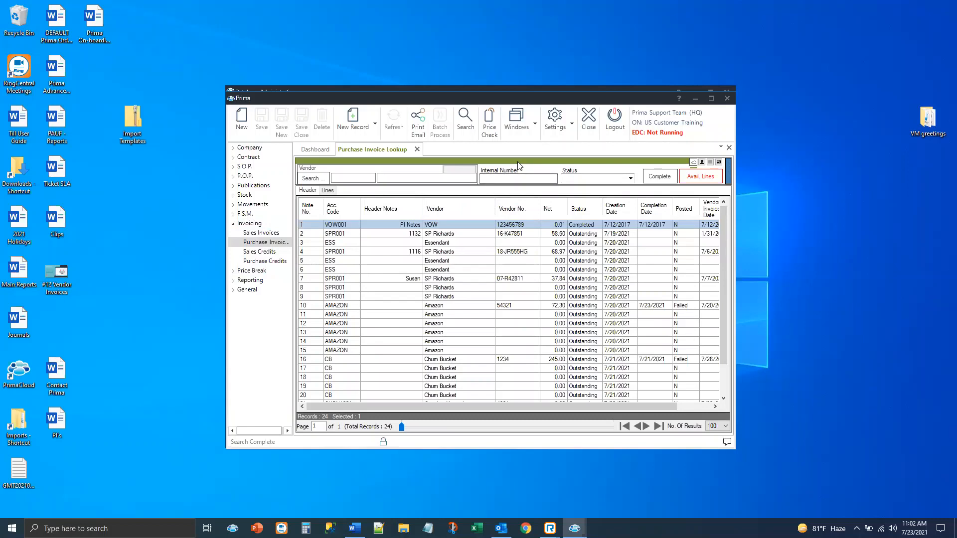
Step: Restrict the purchase invoice lookup's status filter to Outstanding and Completed
scroll(518, 164, "down", 1)
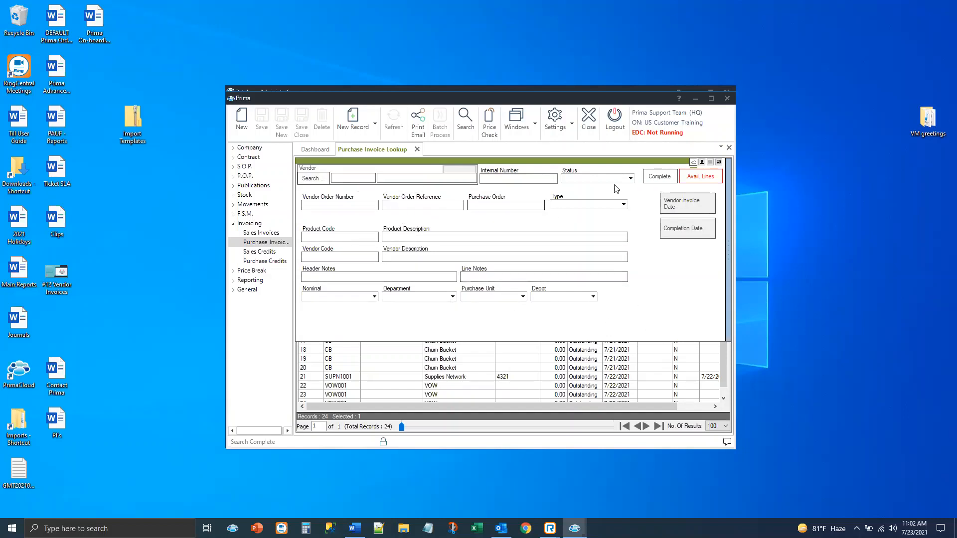
left_click(631, 179)
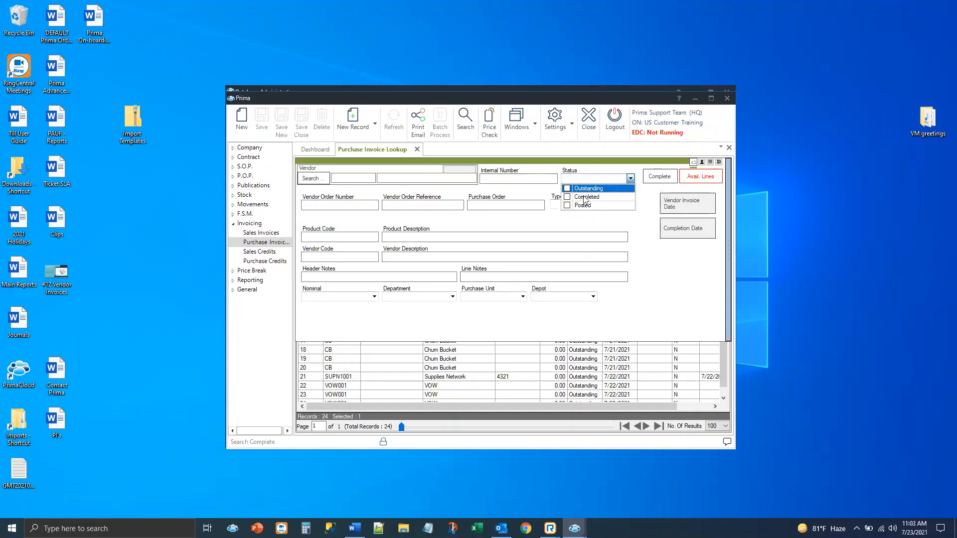
left_click(551, 228)
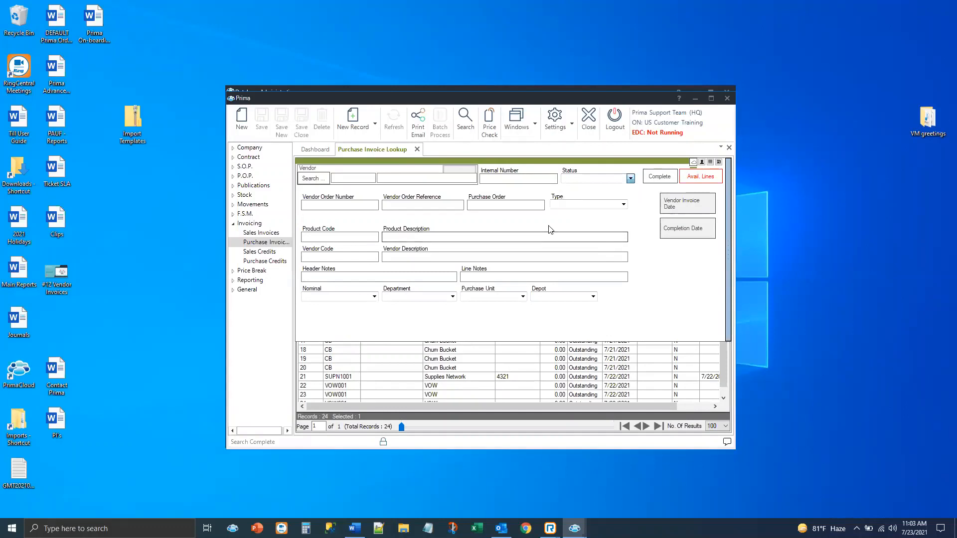
left_click(623, 204)
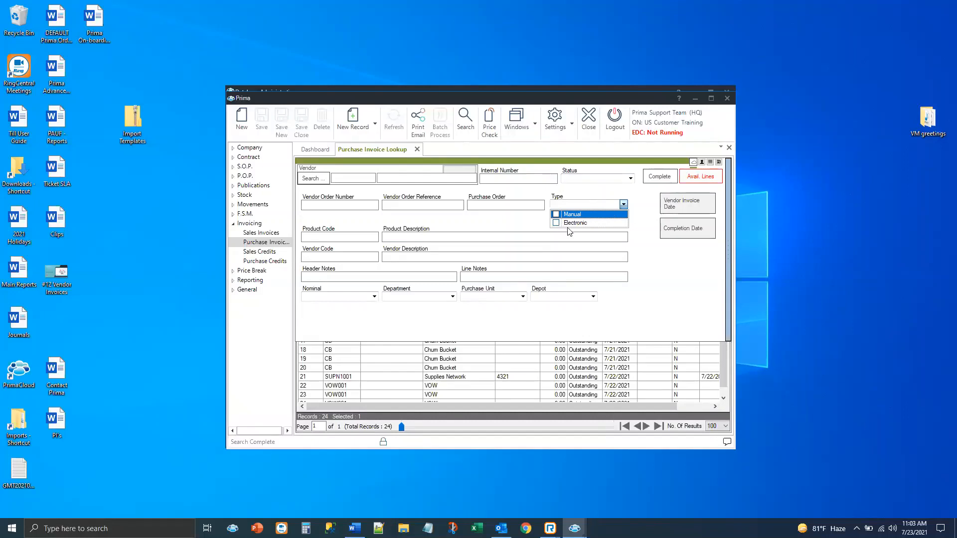
left_click(573, 198)
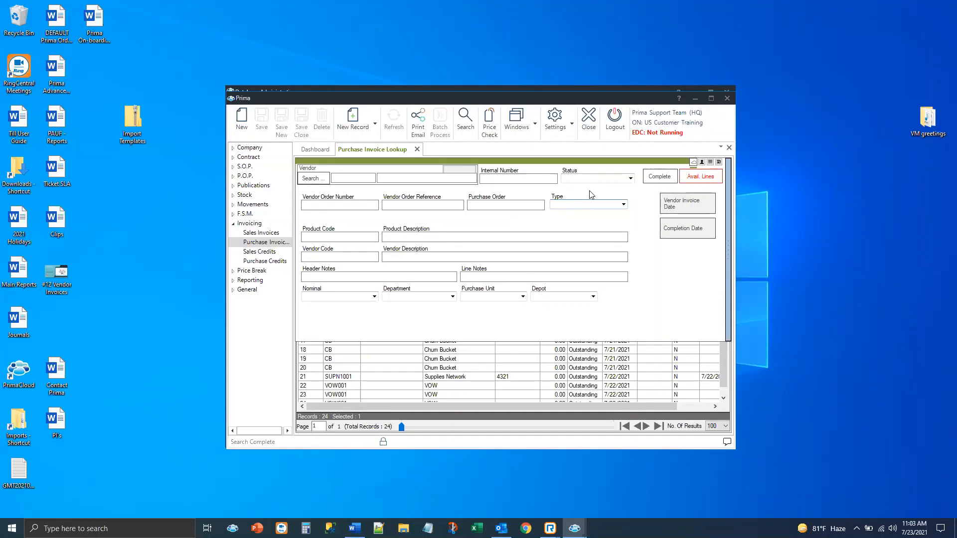
left_click(631, 179)
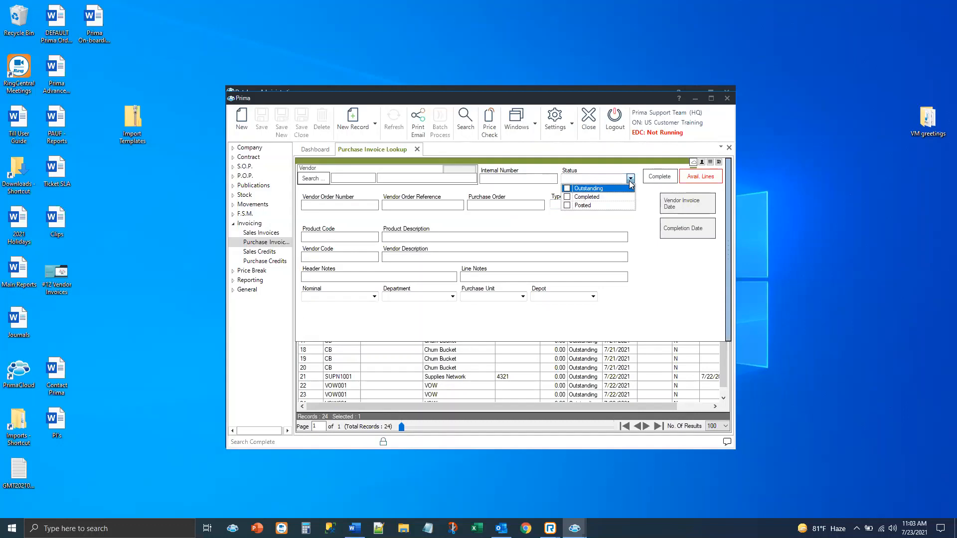
left_click(567, 188)
left_click(568, 198)
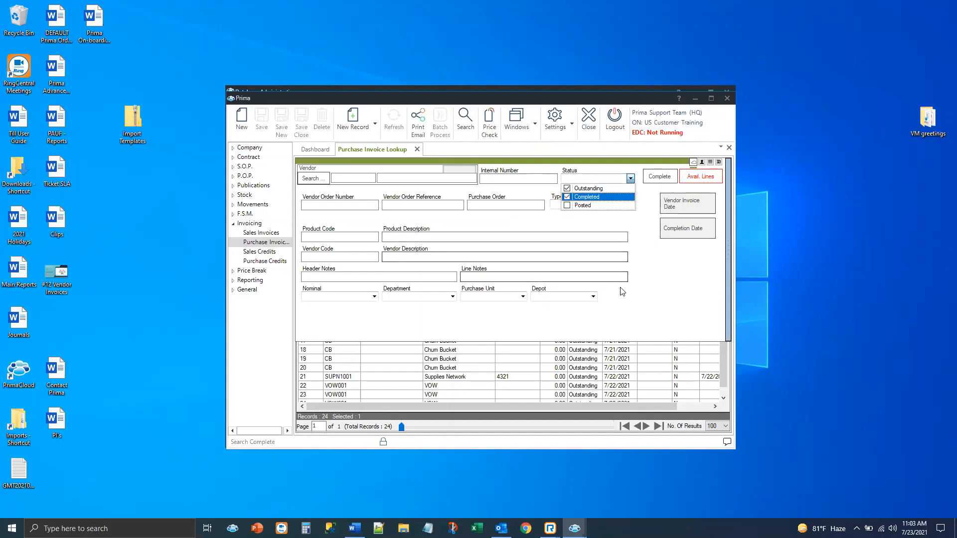
left_click(592, 151)
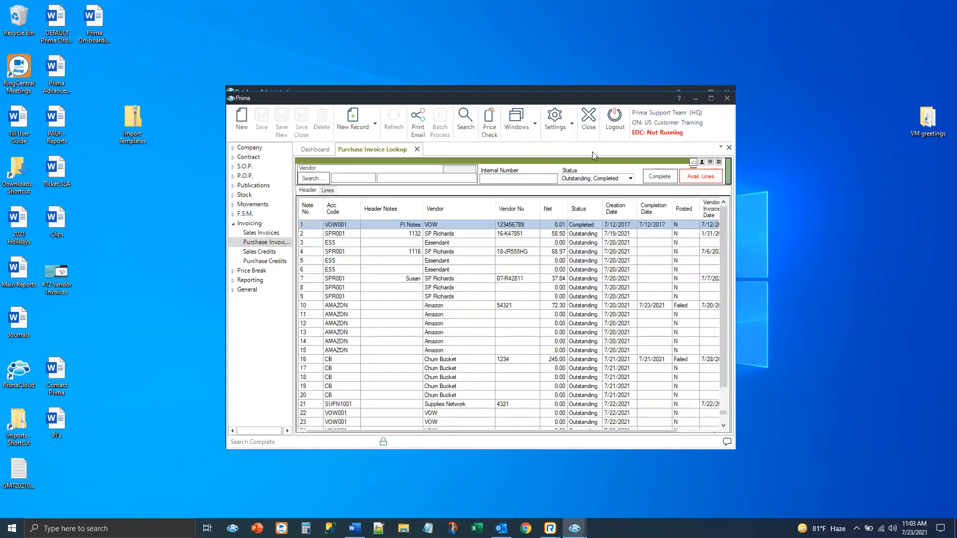
Step: Save the current lookup criteria as a new default filter named EPI
left_click(702, 163)
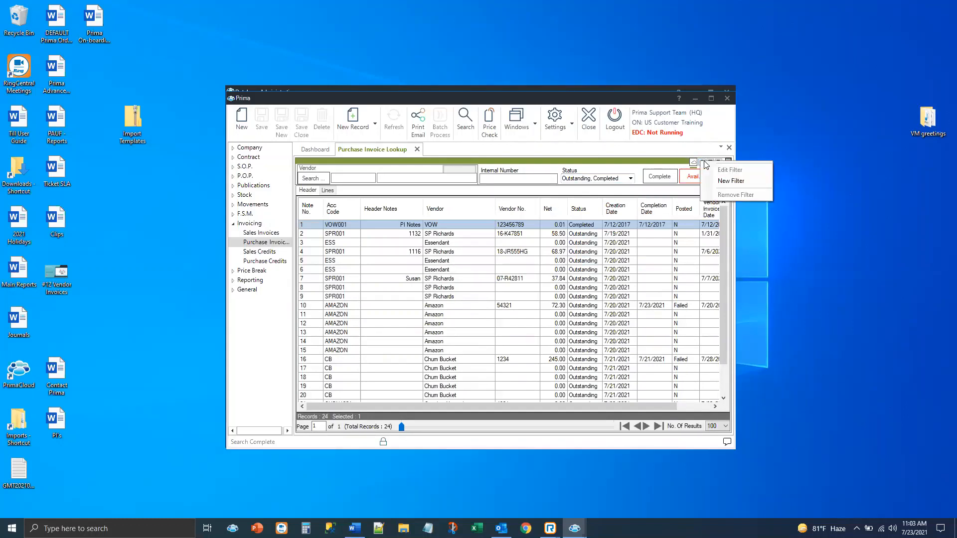
left_click(712, 99)
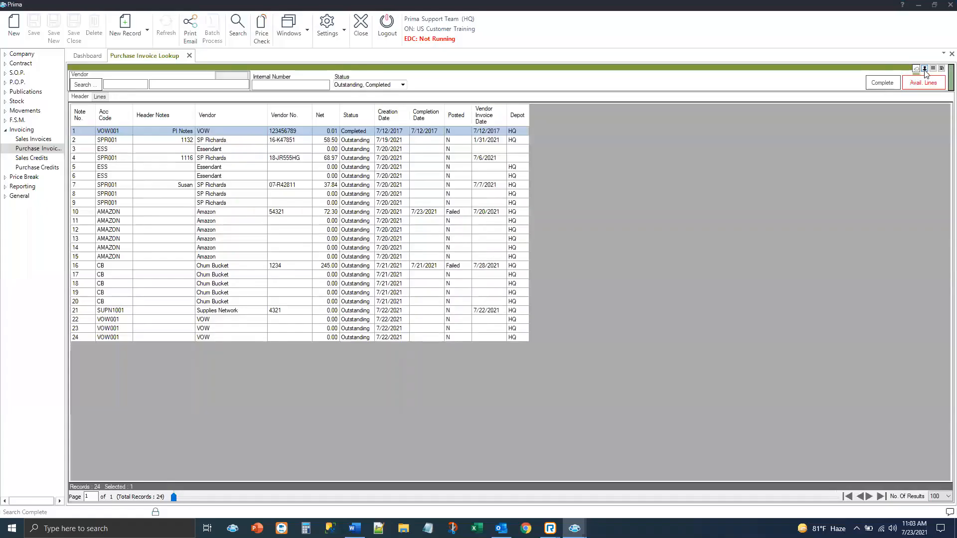
left_click(934, 4)
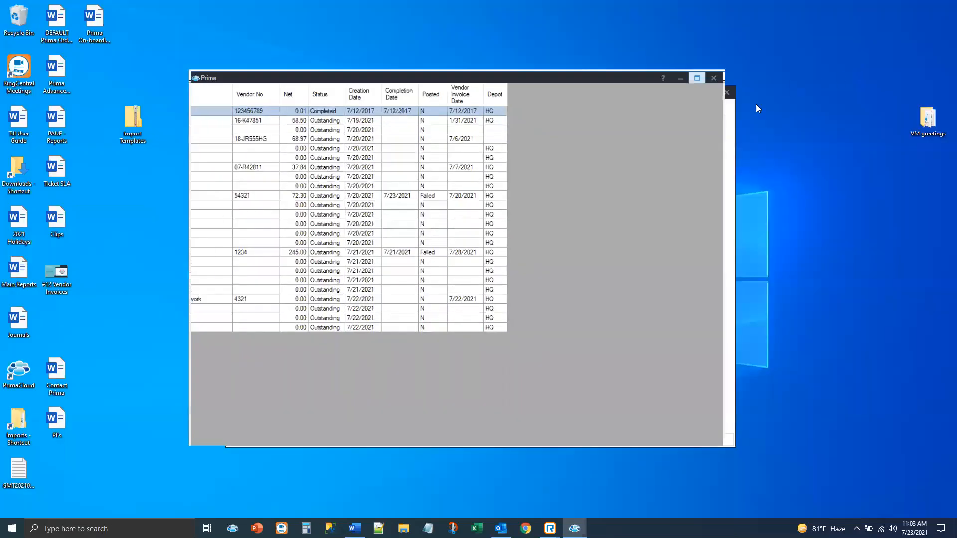
left_click(704, 162)
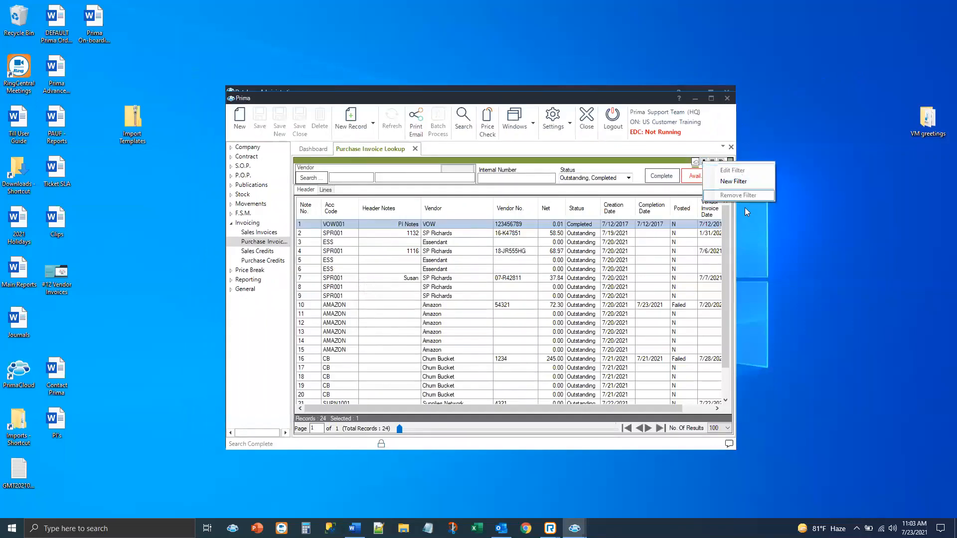
left_click(741, 183)
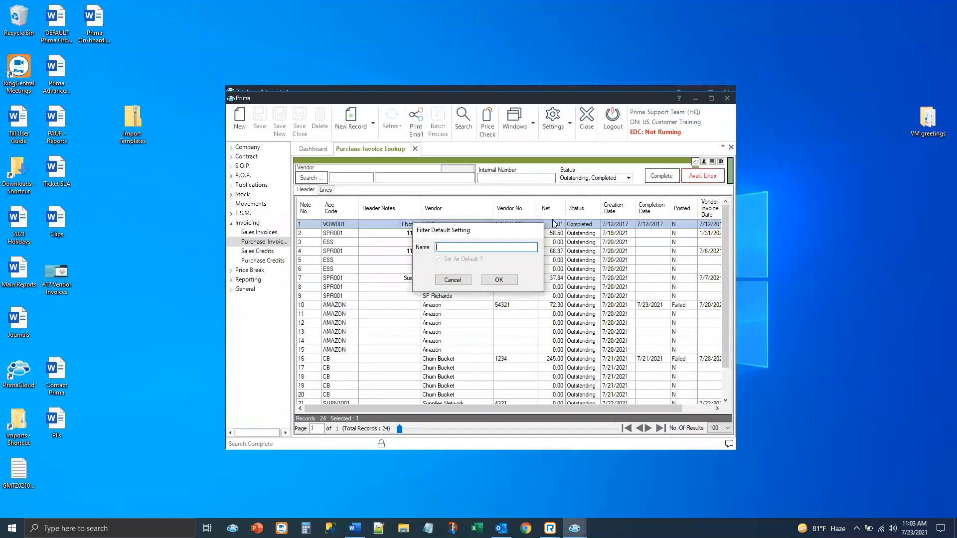
type("EPI")
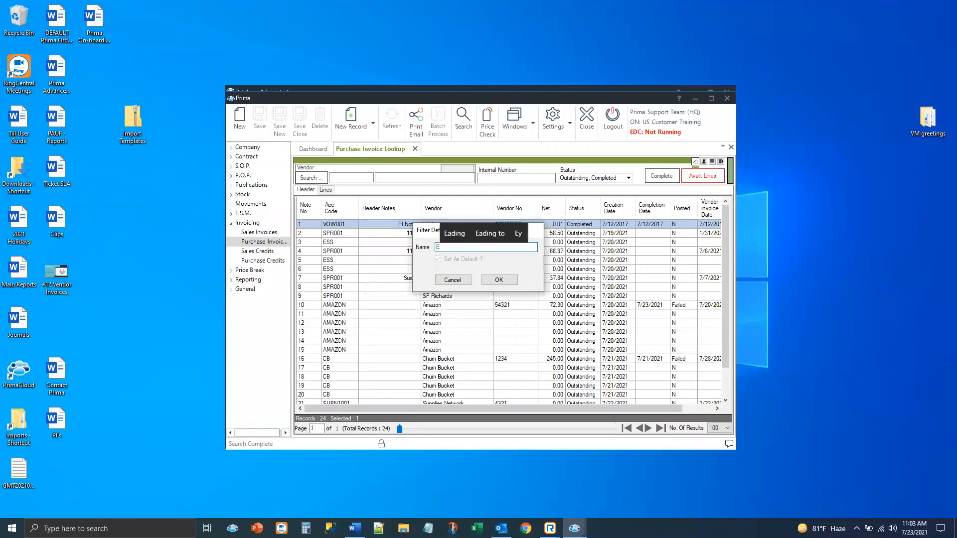
left_click(499, 280)
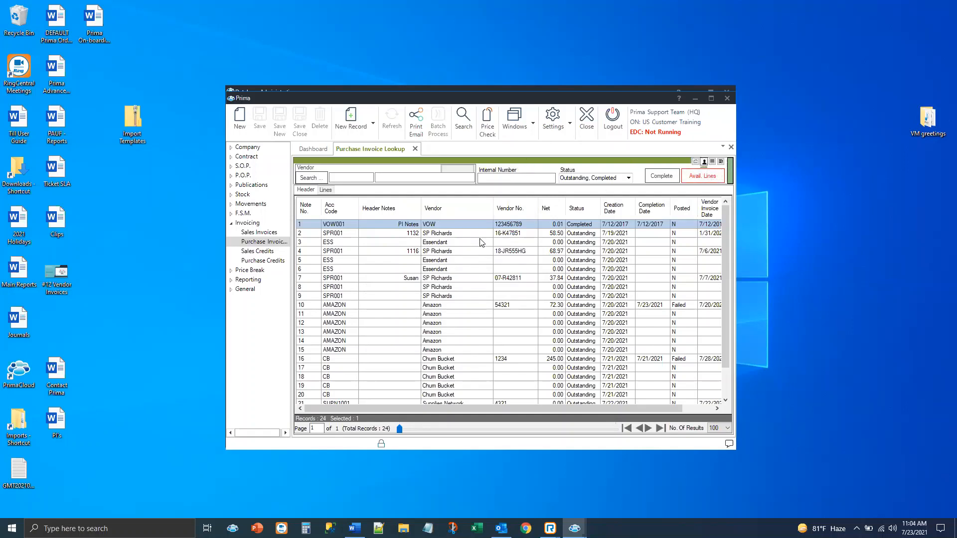
Step: Review the selected status options and rerun the purchase invoice search with the saved filter
key("alt+Tab")
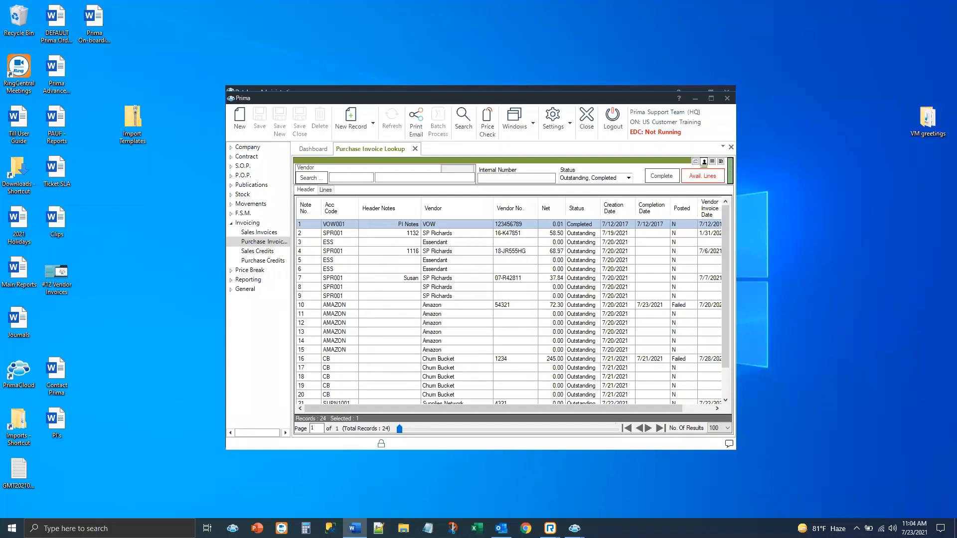
left_click(630, 180)
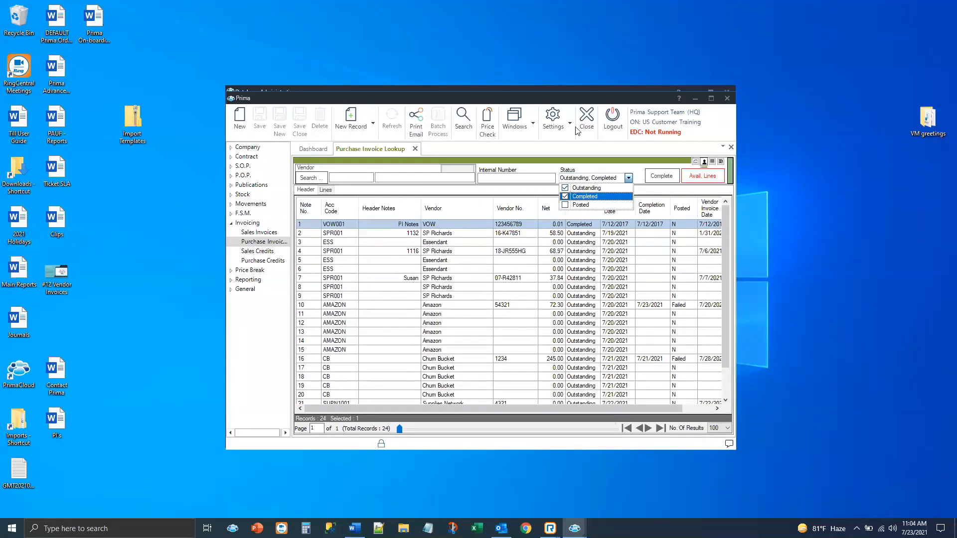
left_click(617, 170)
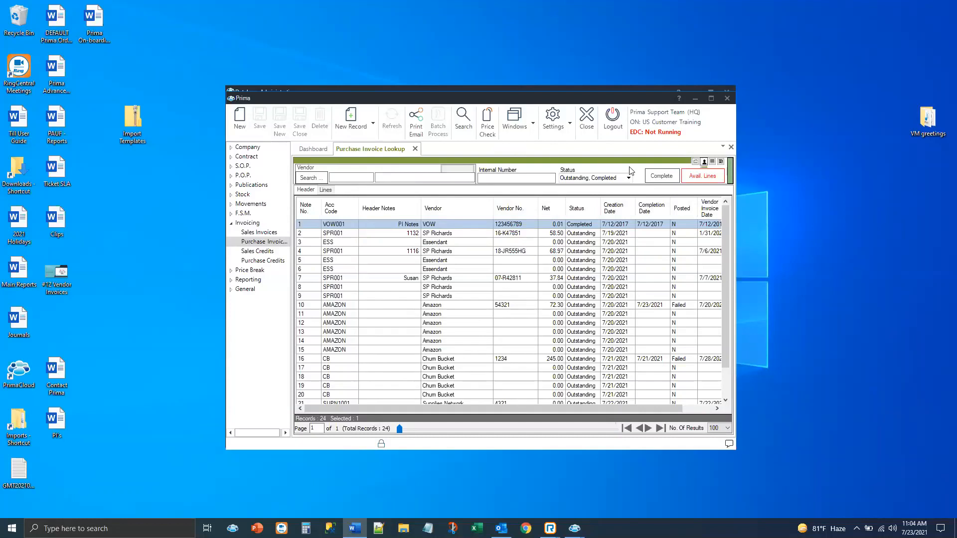
left_click(469, 122)
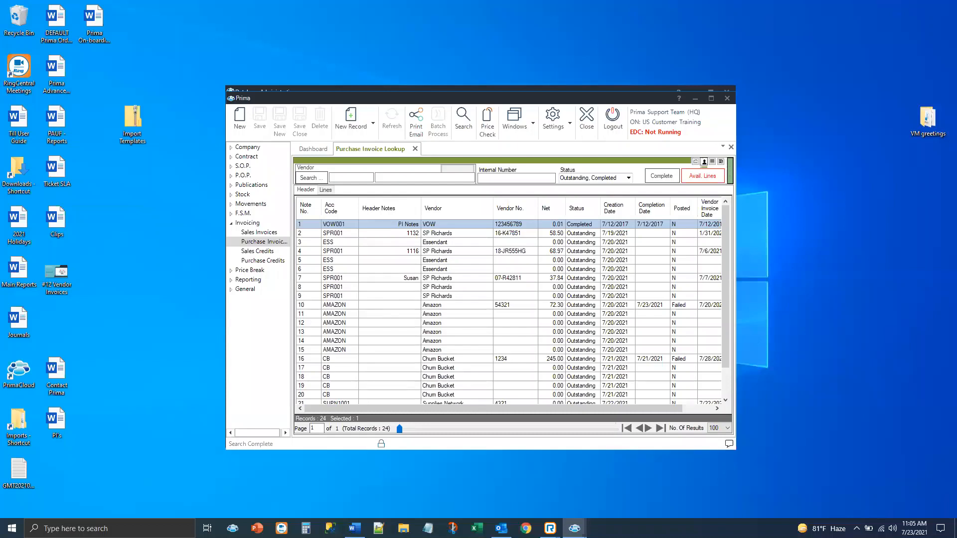
left_click(360, 126)
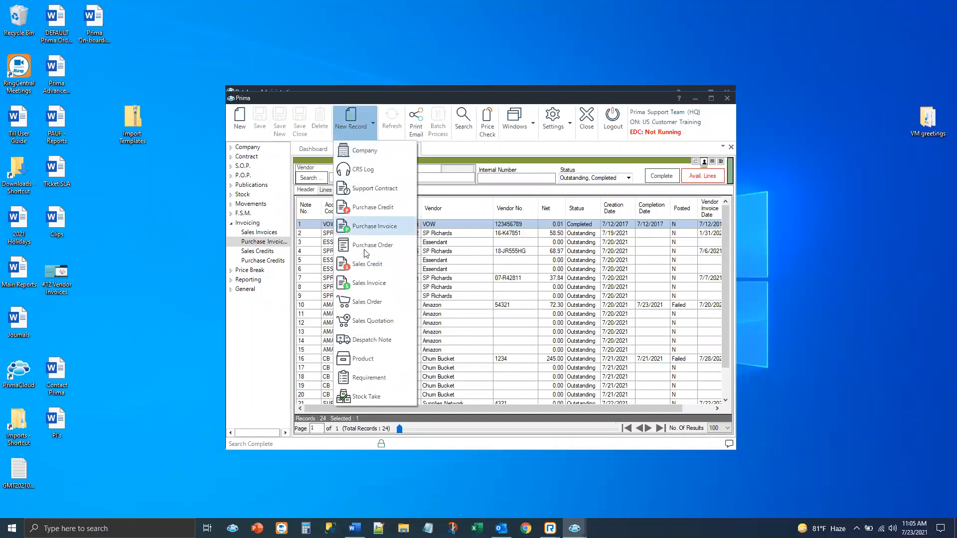
left_click(494, 152)
key("alt+Tab")
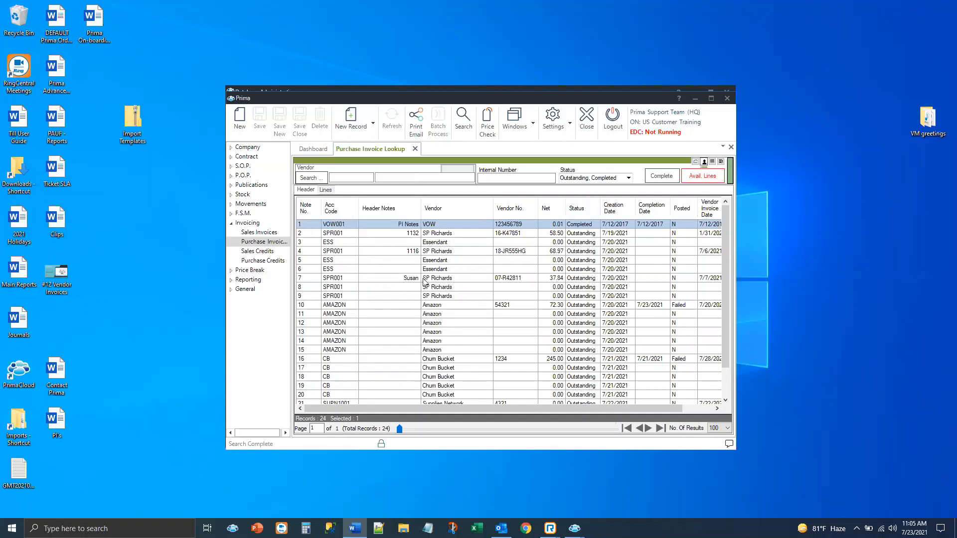
Step: Open the SP Richards purchase invoice listed as note 4 and show its lines
left_click(345, 249)
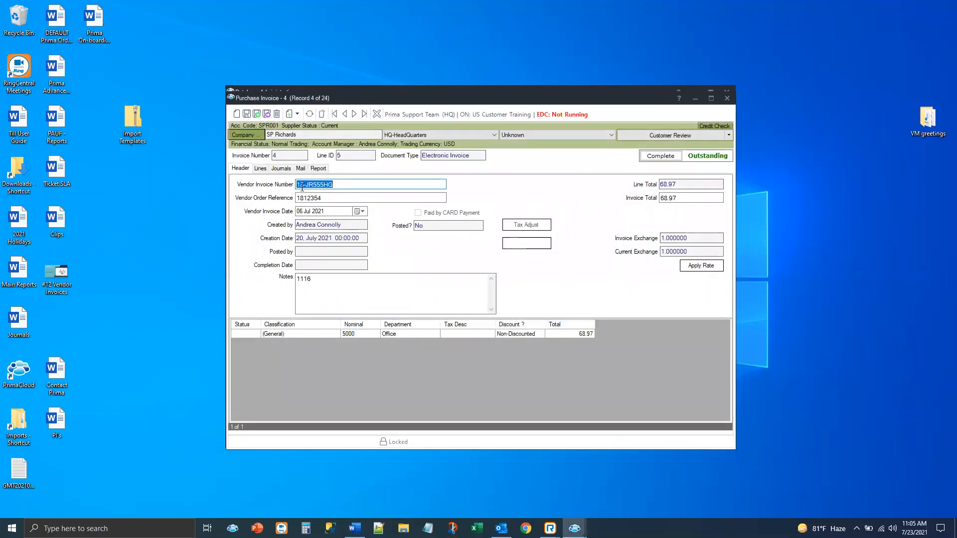
left_click(263, 169)
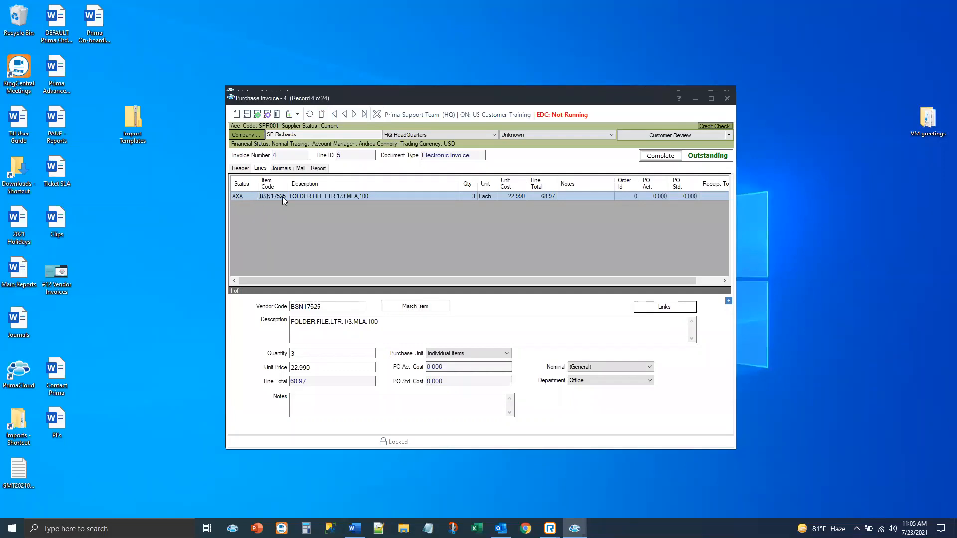
left_click(409, 305)
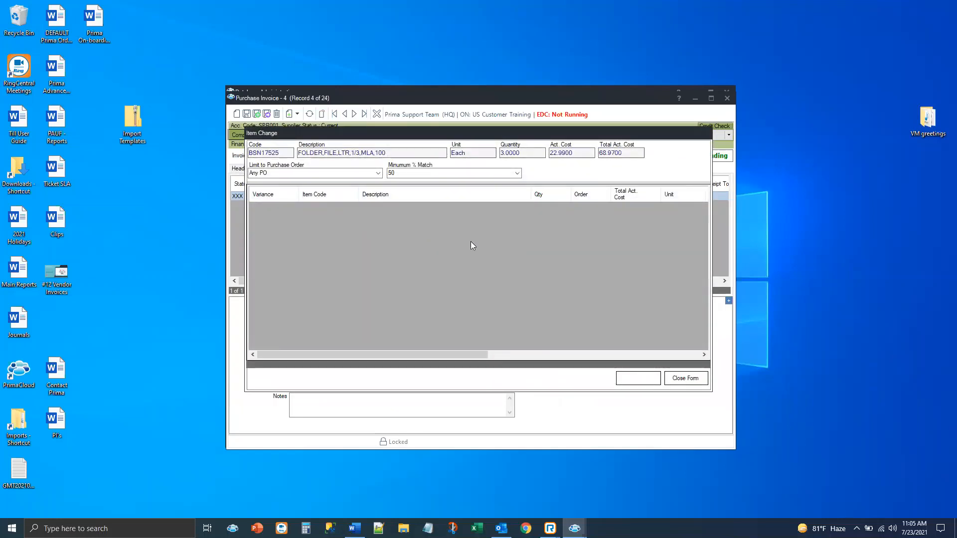
left_click(518, 173)
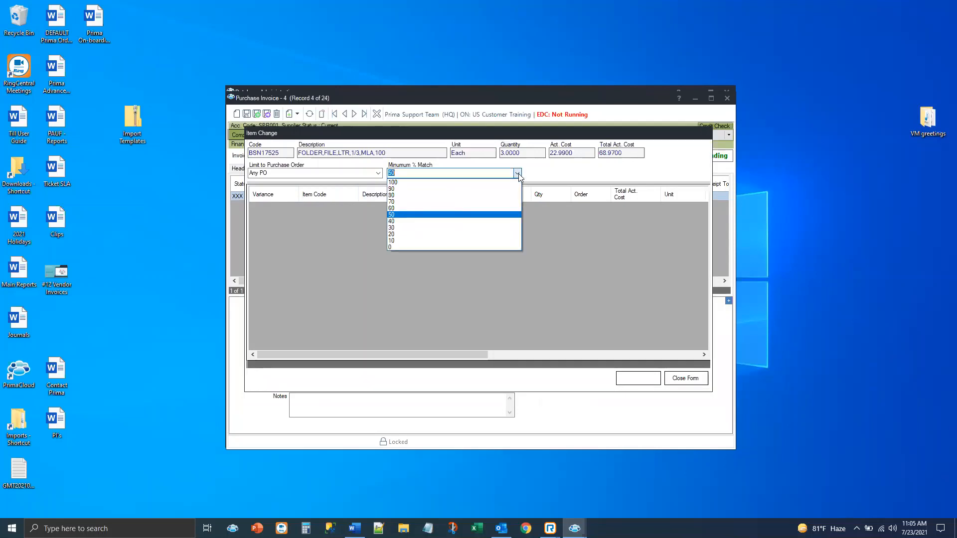
left_click(398, 221)
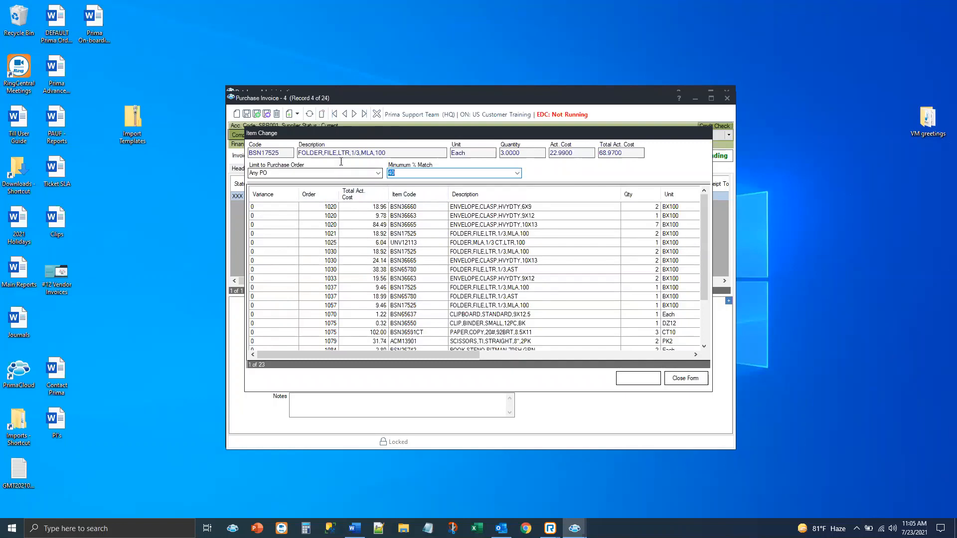
left_click(687, 377)
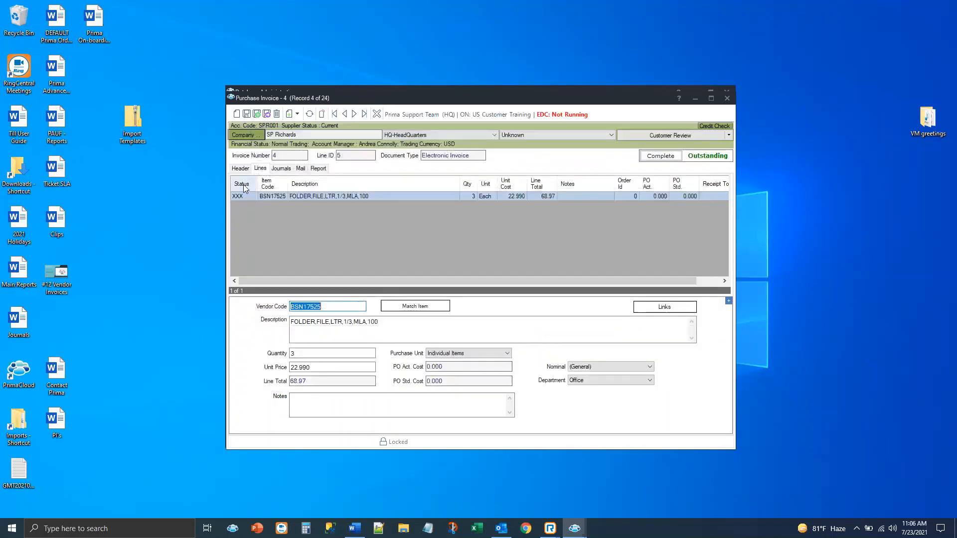
Step: Check the invoice header's notes, then list purchase order candidates for the BSN17525 line with a minimum match of 40%
left_click(240, 168)
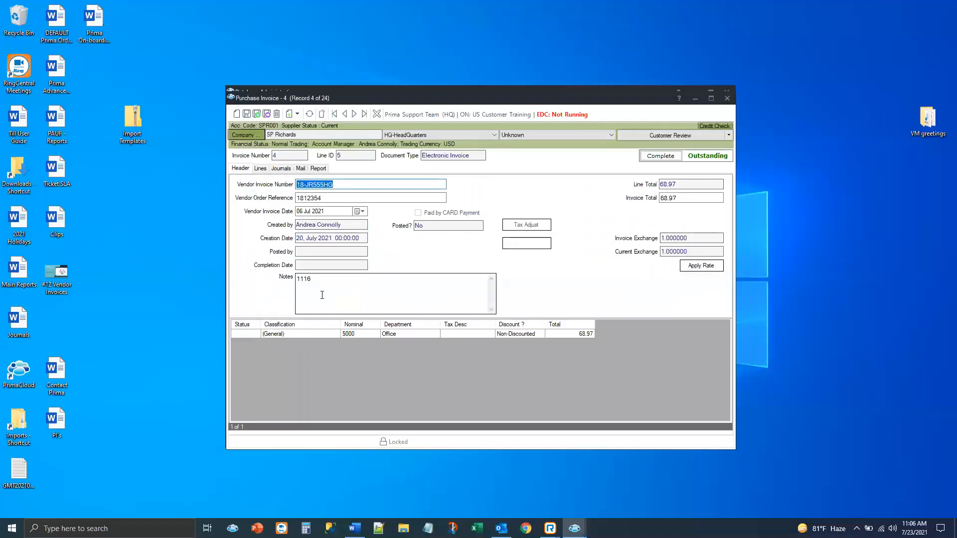
left_click(263, 169)
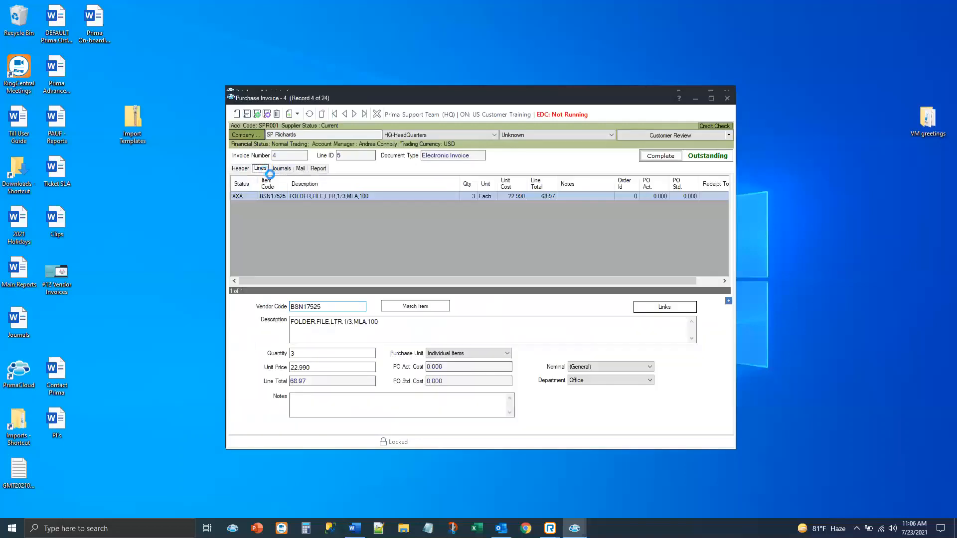
left_click(399, 307)
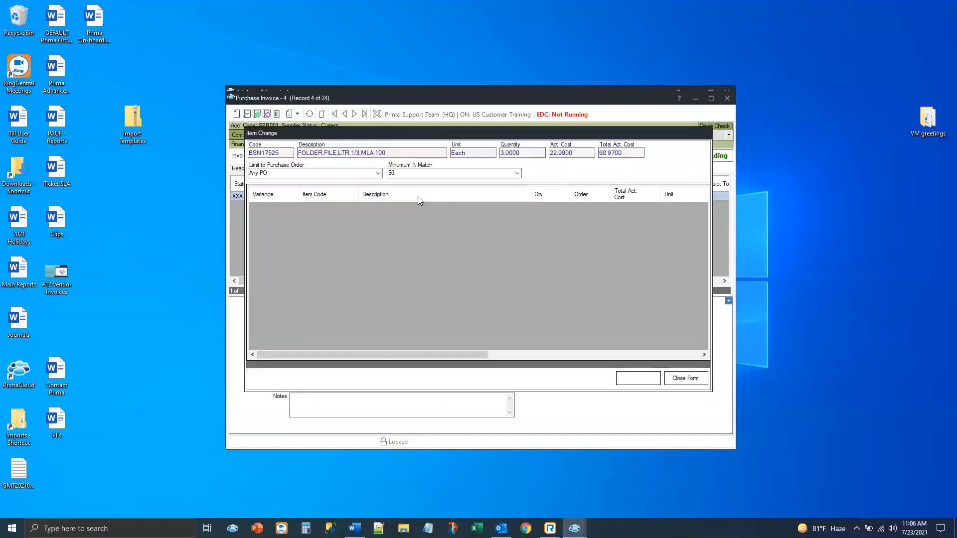
left_click(518, 173)
left_click(389, 219)
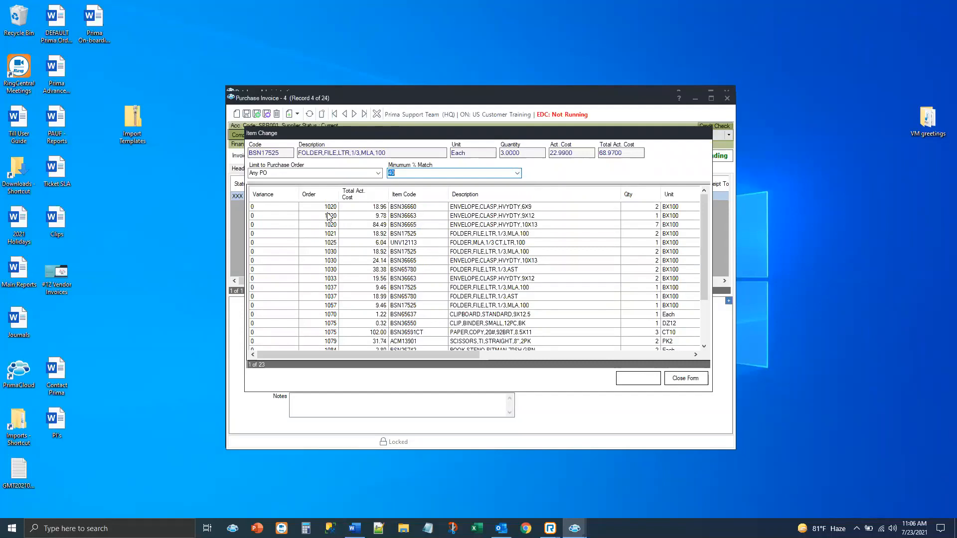
Step: Match the invoice line to the BSN17525 item on the purchase order noted in the header and try to complete the invoice
scroll(330, 218, "down", 3)
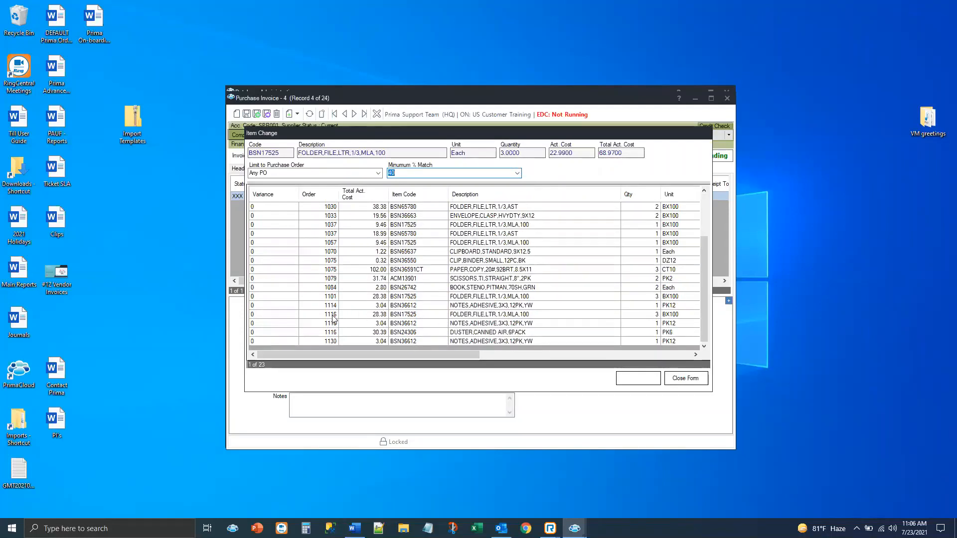
left_click(366, 315)
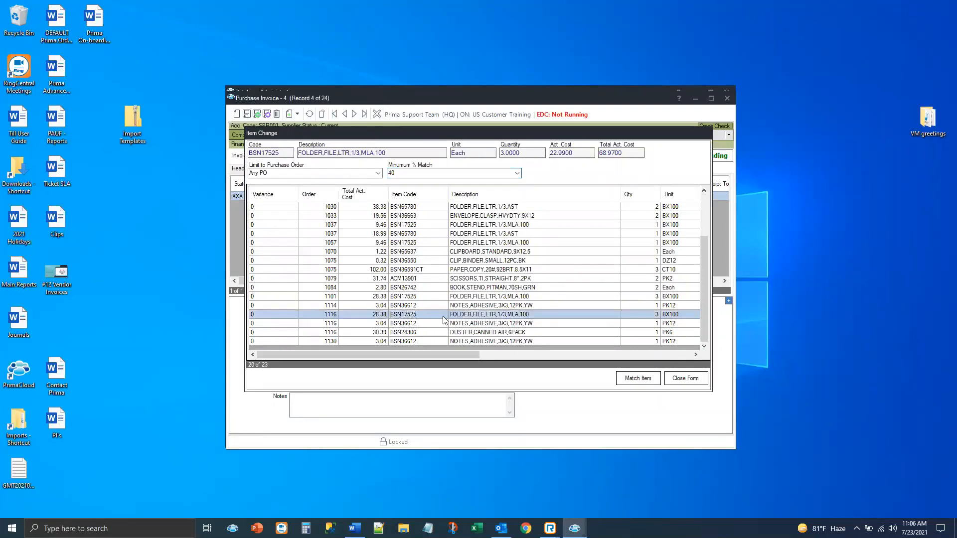
left_click(638, 379)
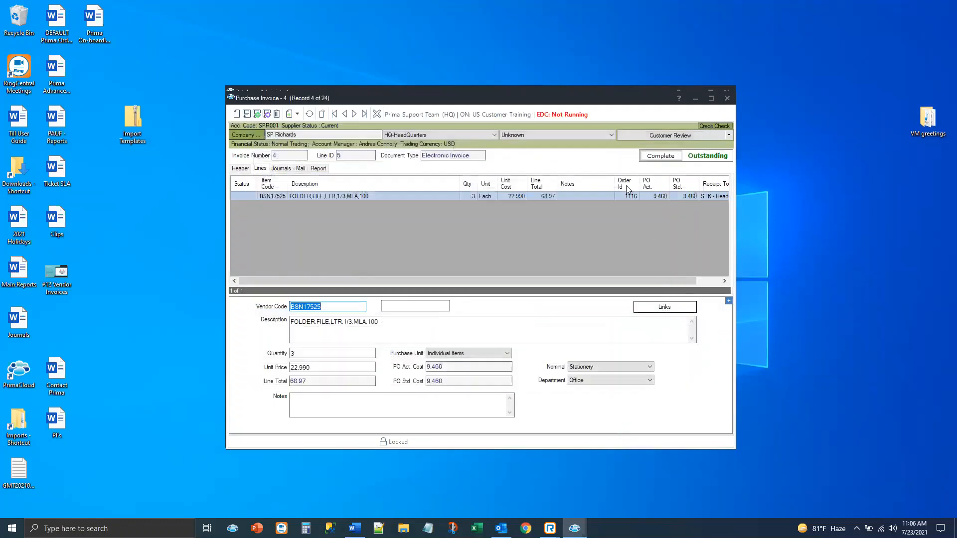
left_click(658, 160)
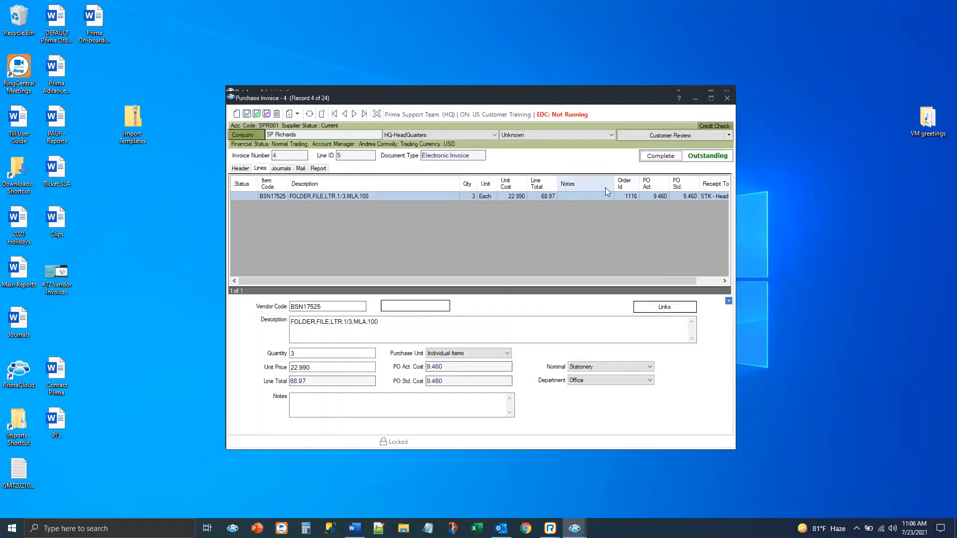
left_click(659, 156)
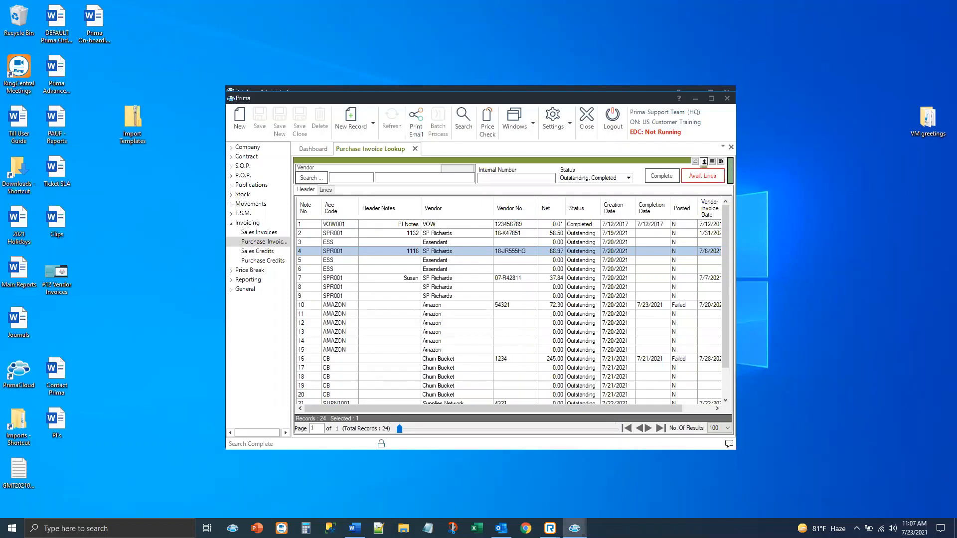
left_click(372, 122)
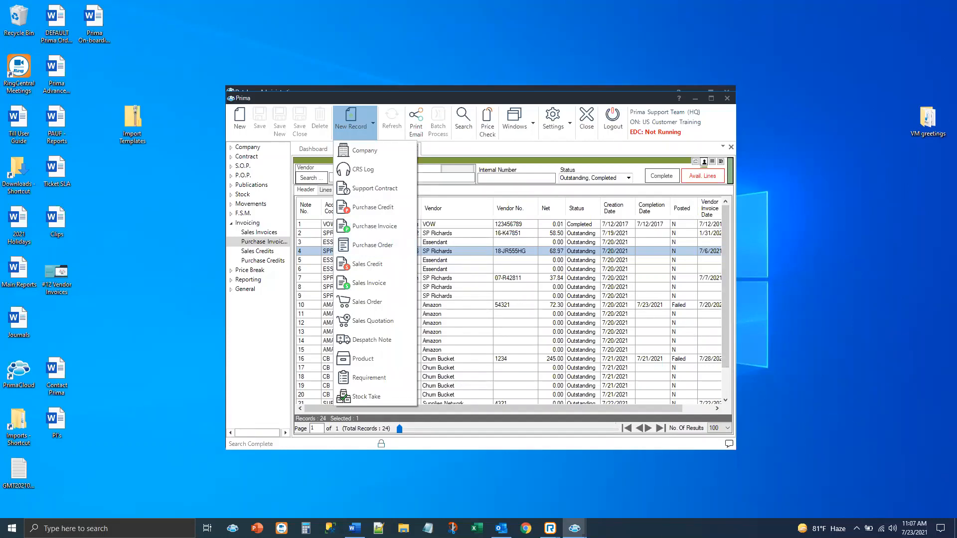
key("alt+Tab")
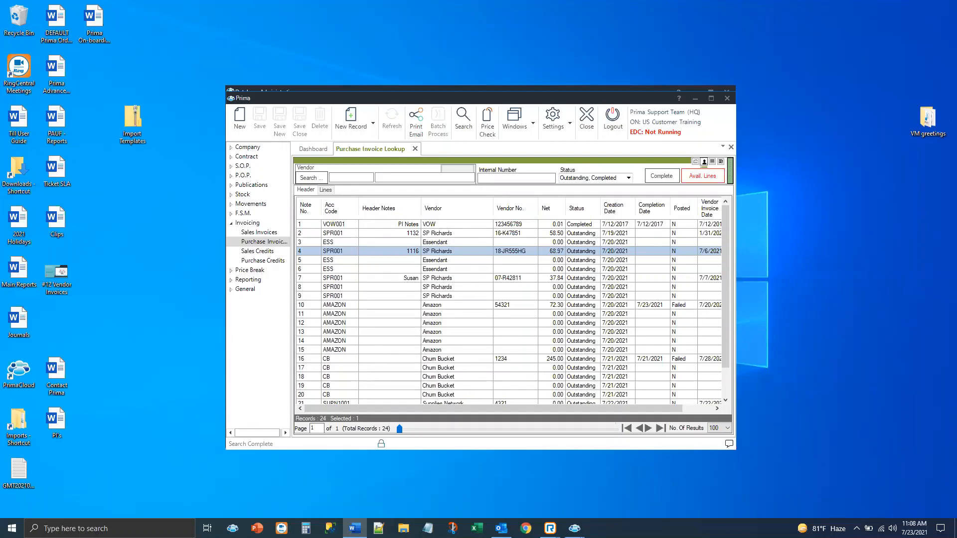
Step: Review the Invoicing Tolerance in Pence key among the Tolerance System Keys in Database Administration, and exit without changing it
left_click_drag(386, 97, 386, 108)
left_click(390, 96)
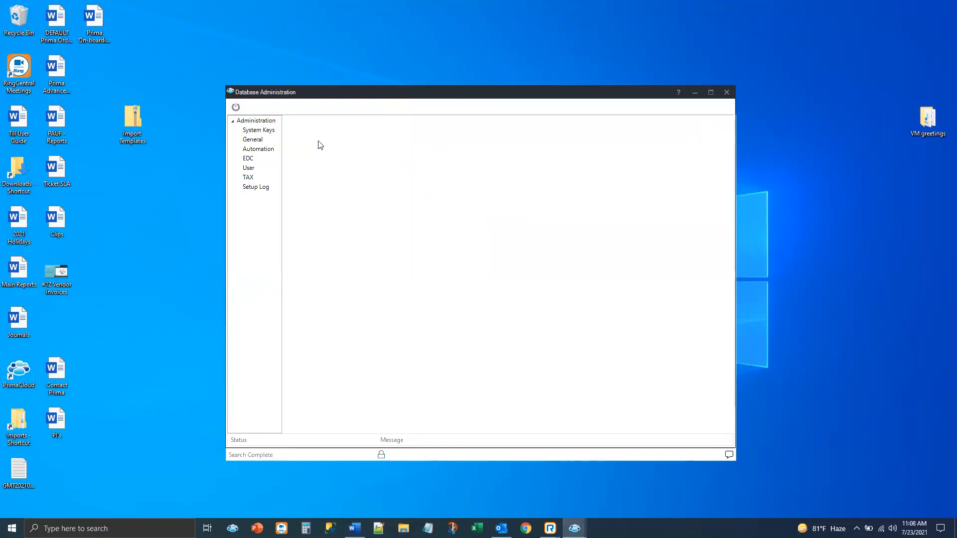
left_click(264, 131)
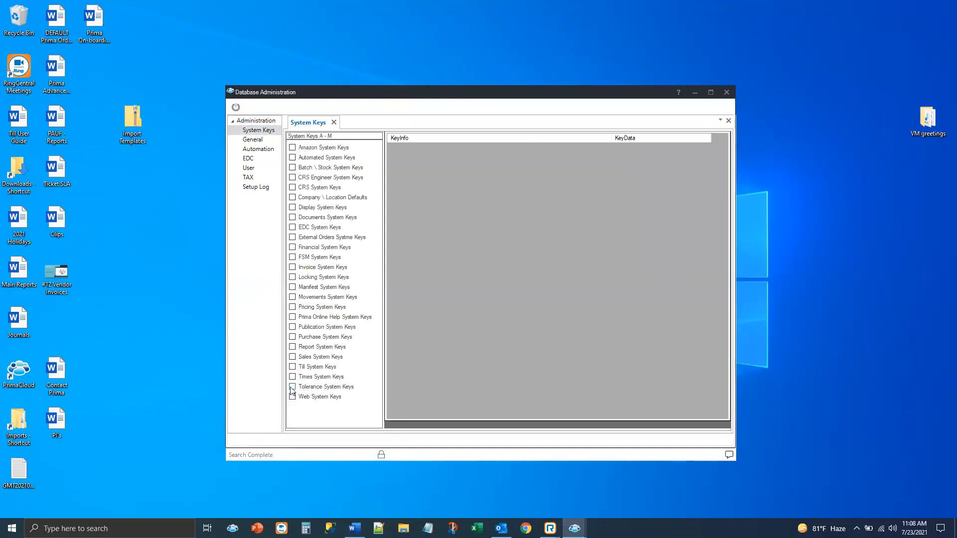
left_click(293, 387)
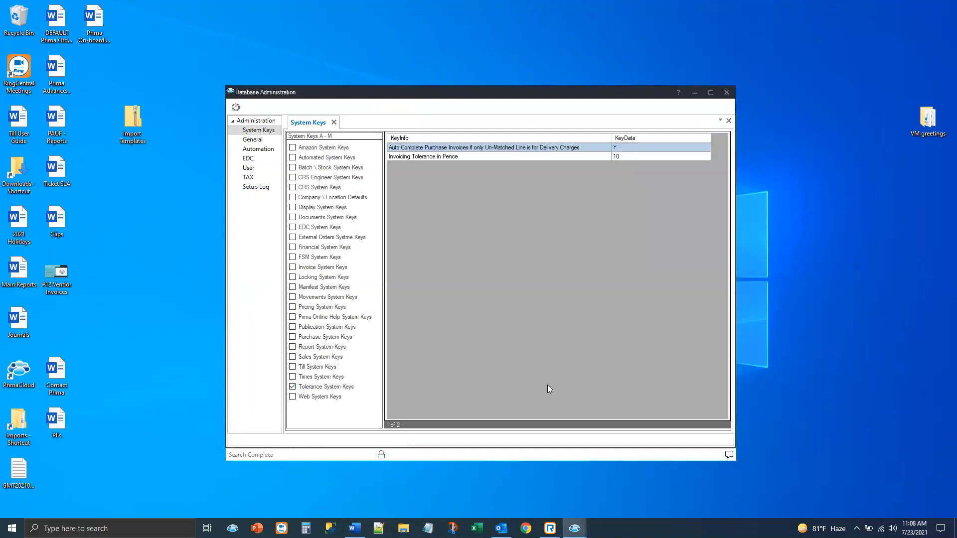
double_click(459, 157)
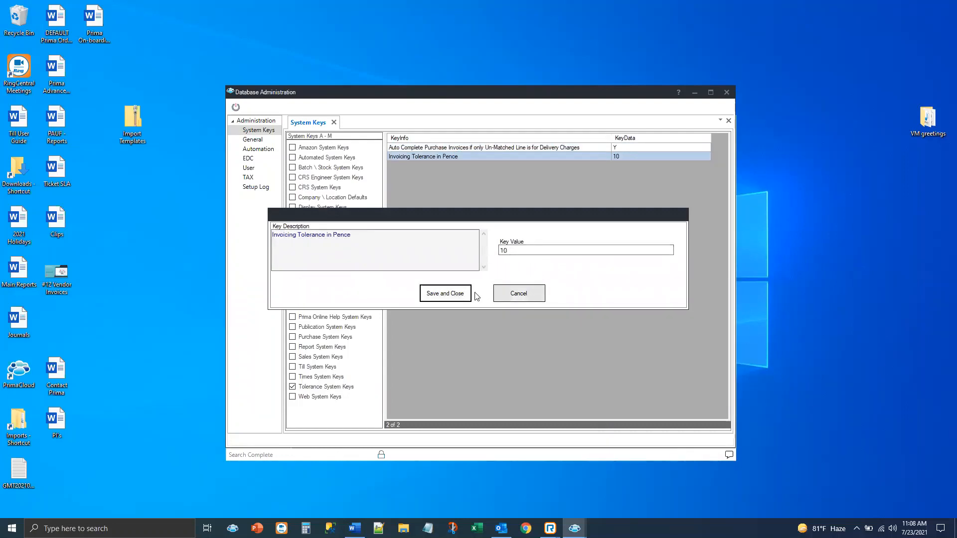
left_click(530, 290)
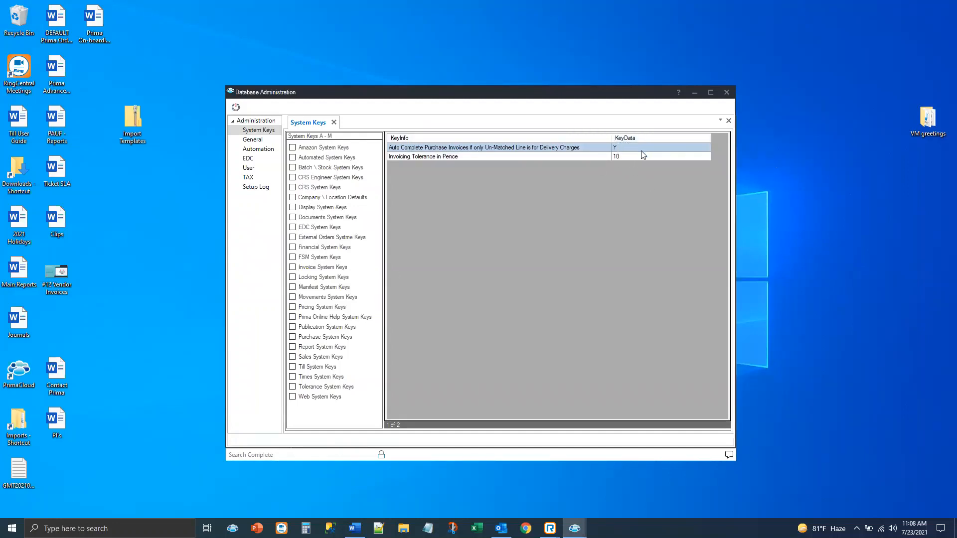
left_click(236, 107)
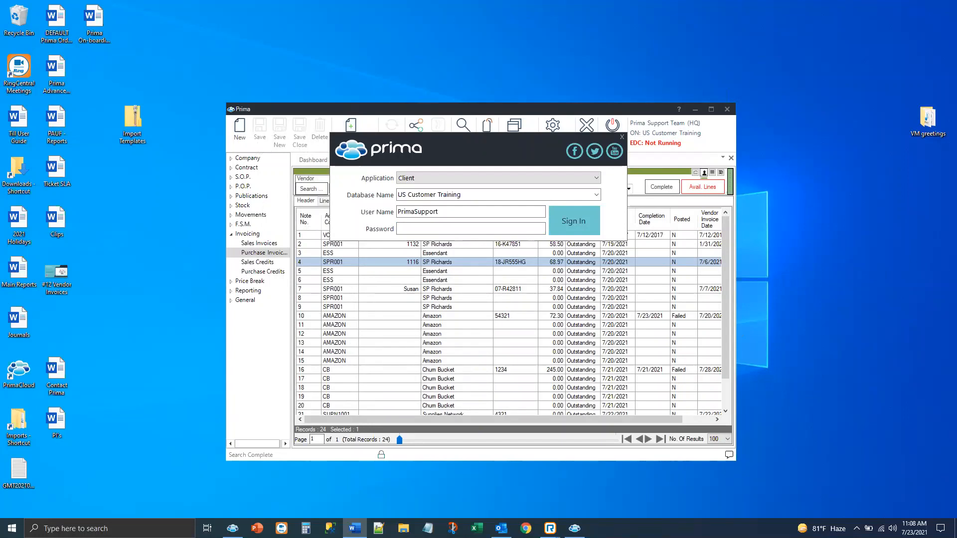
left_click(622, 138)
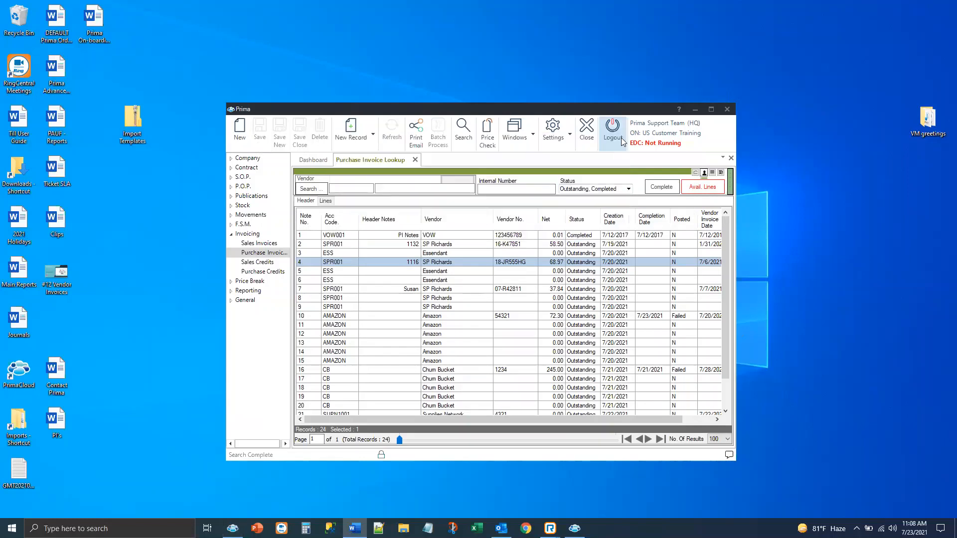
Step: Search available receipted lines by purchase order and create a purchase invoice from all lines of the Supplies Network order
left_click(710, 110)
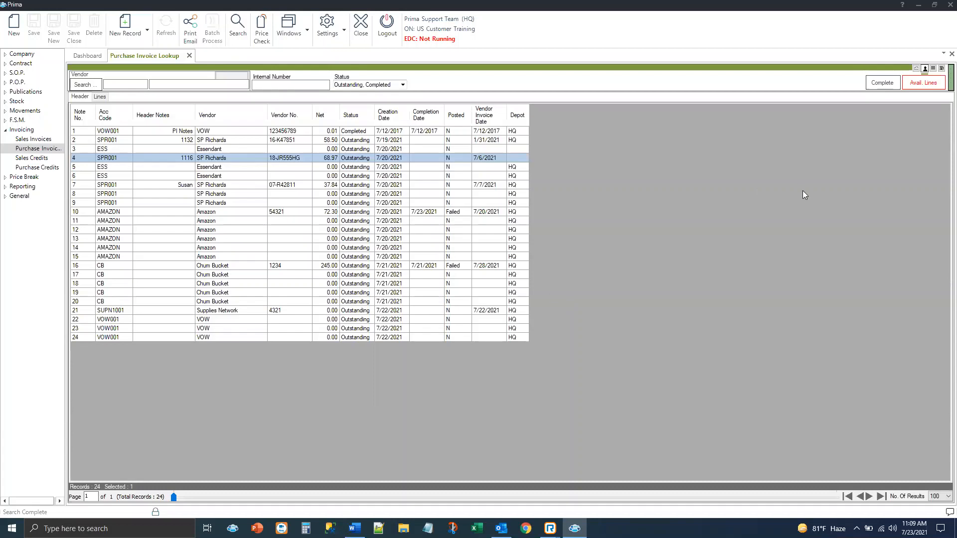
key("alt+Tab")
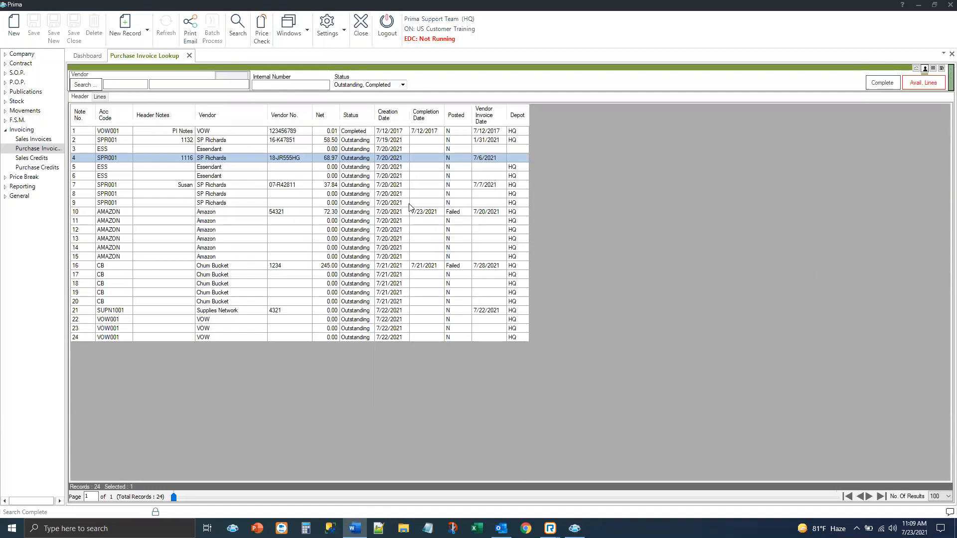
left_click(924, 84)
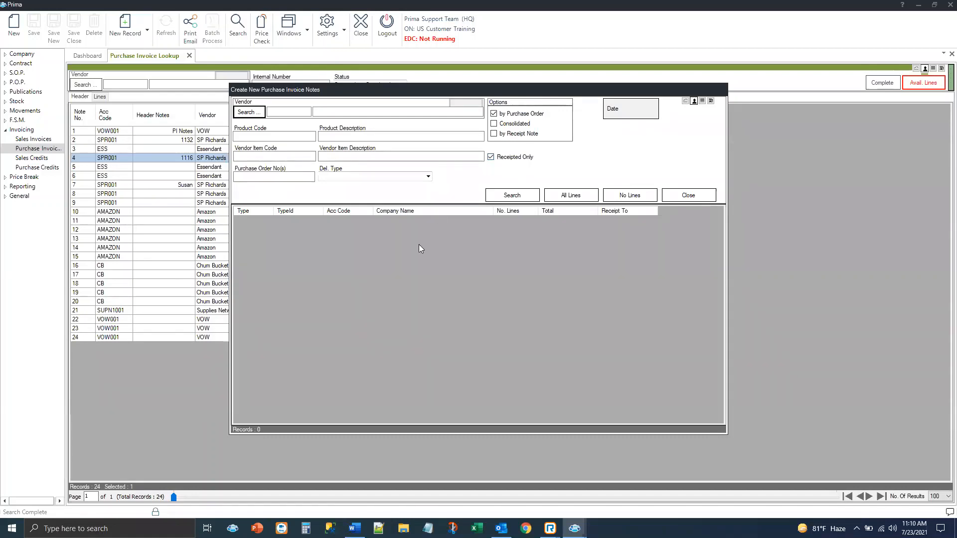
left_click(512, 196)
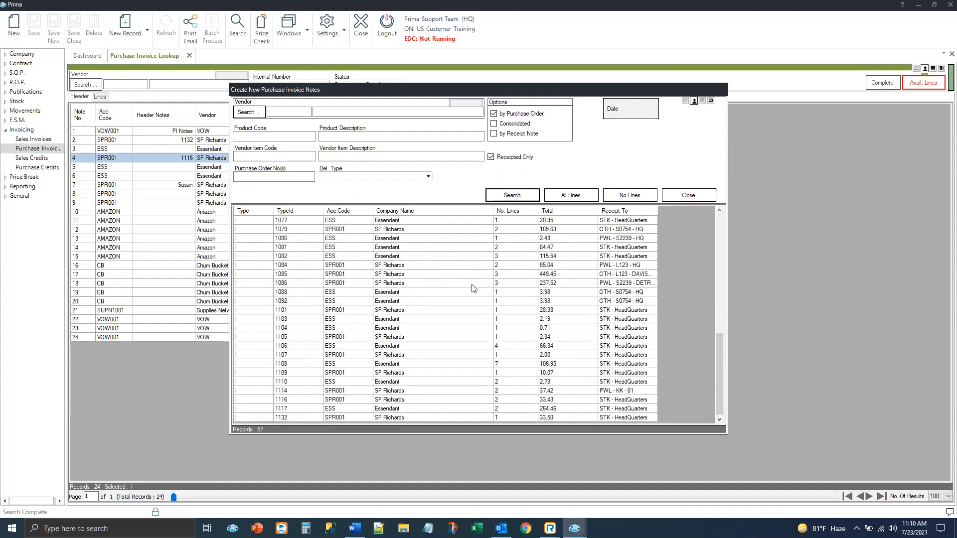
left_click(340, 211)
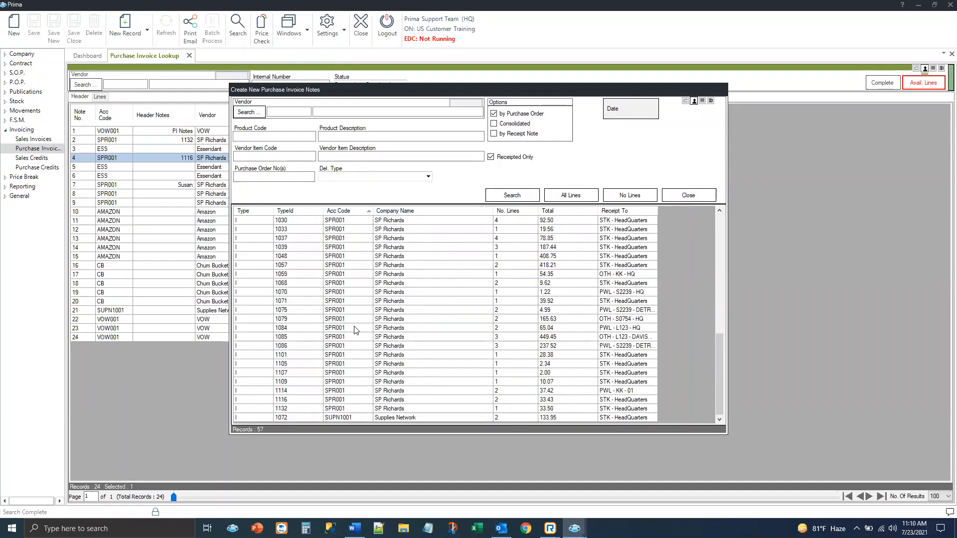
left_click(353, 418)
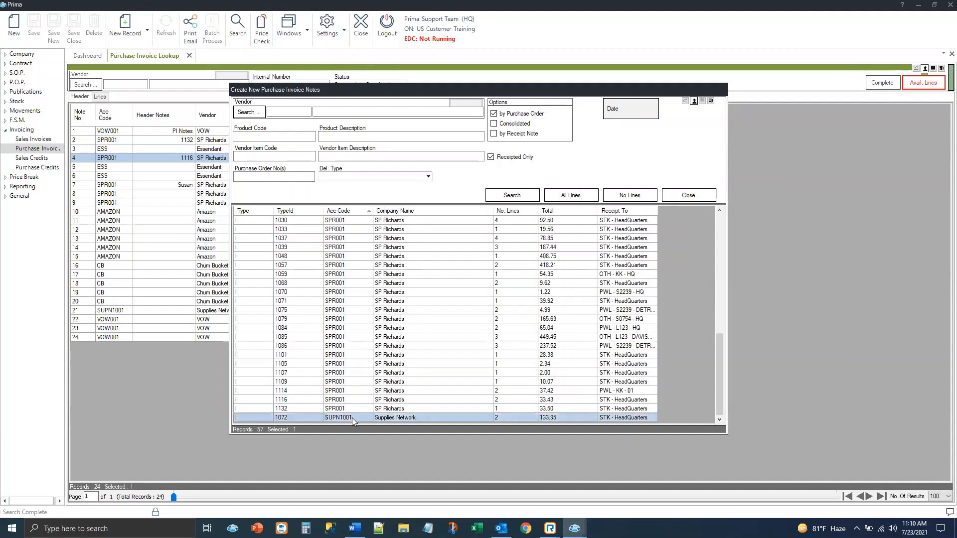
left_click(567, 198)
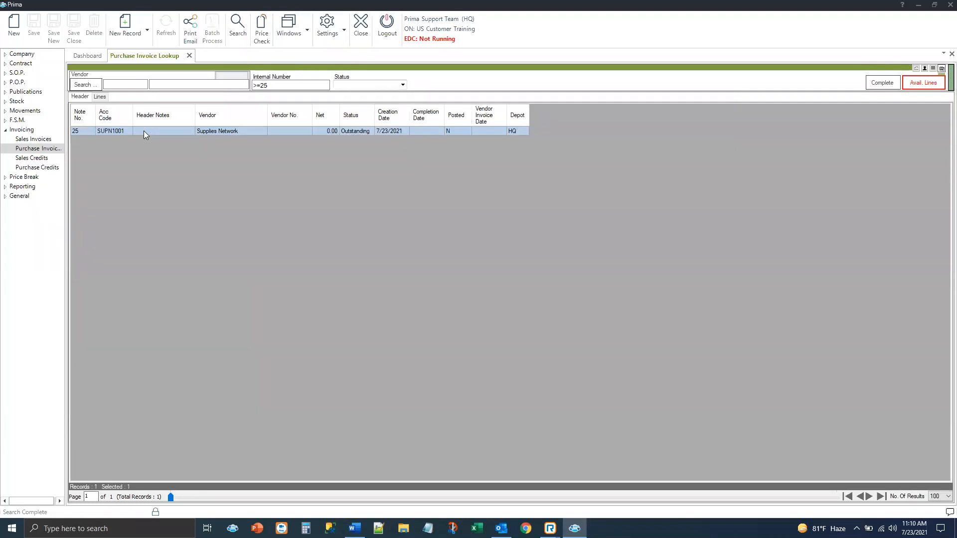
Step: Give the new Supplies Network invoice vendor invoice number 1234 and vendor invoice date 23 Jul 2021, and save it
key("alt+Tab")
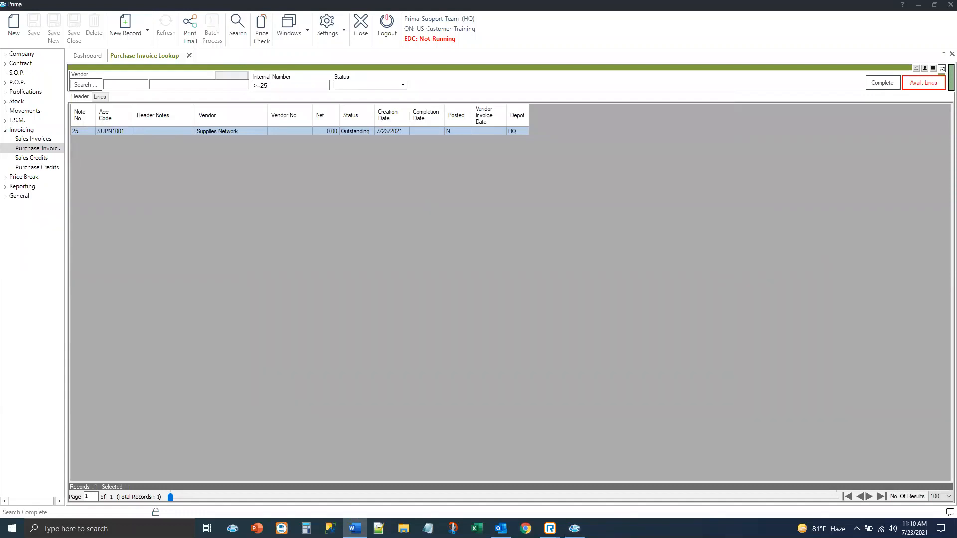
double_click(156, 132)
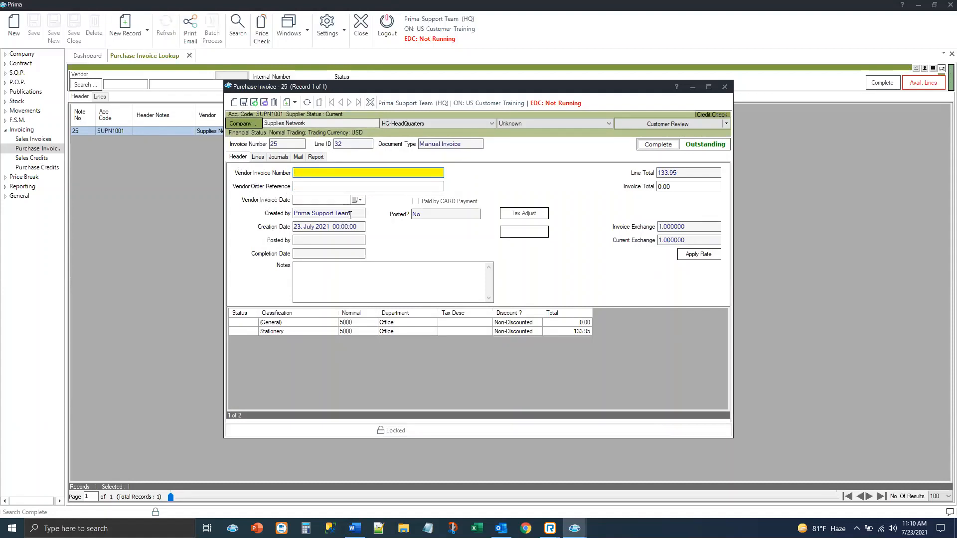
type("1234")
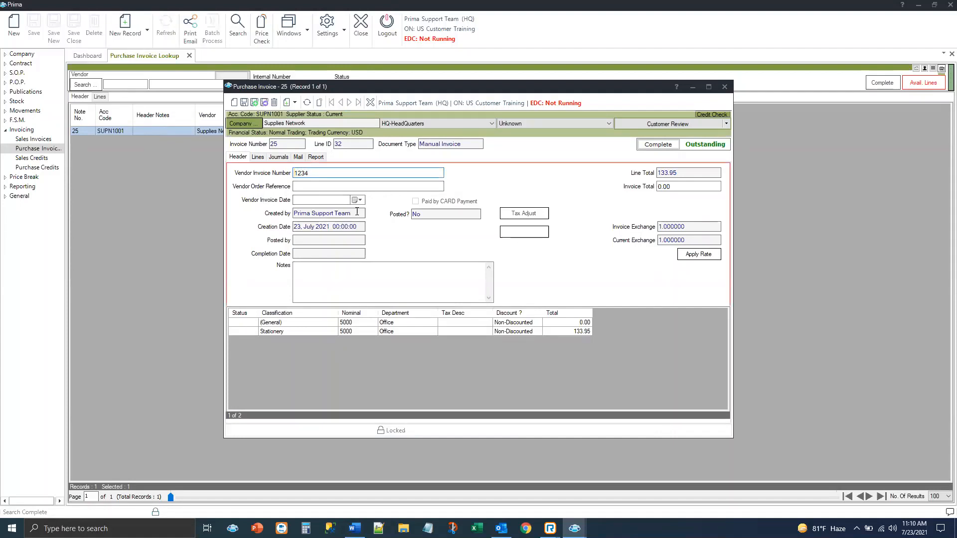
left_click(358, 201)
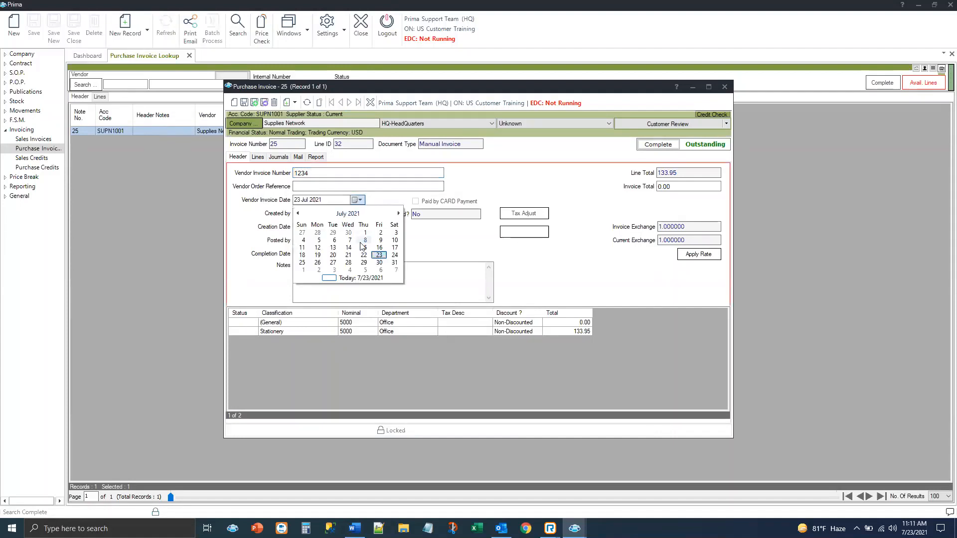
left_click(381, 257)
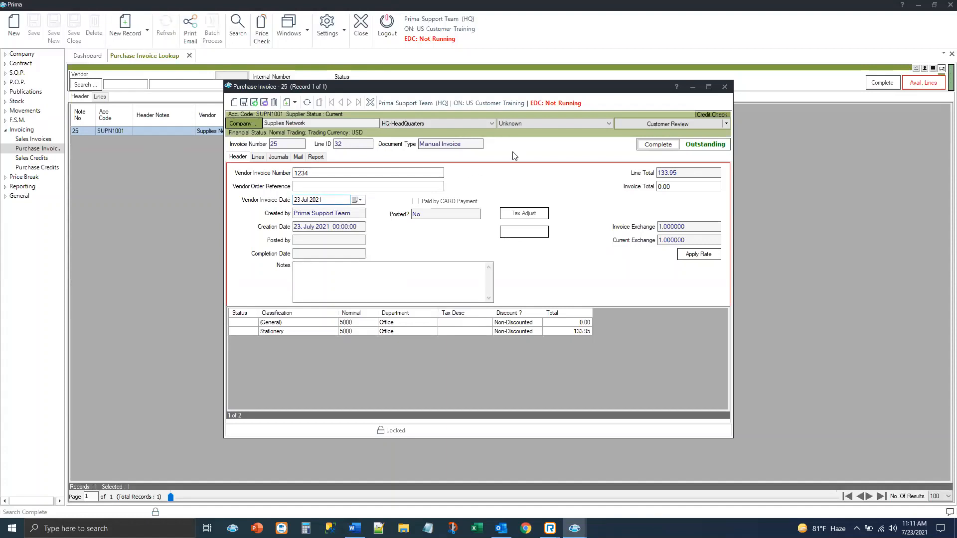
key("ctrl+s")
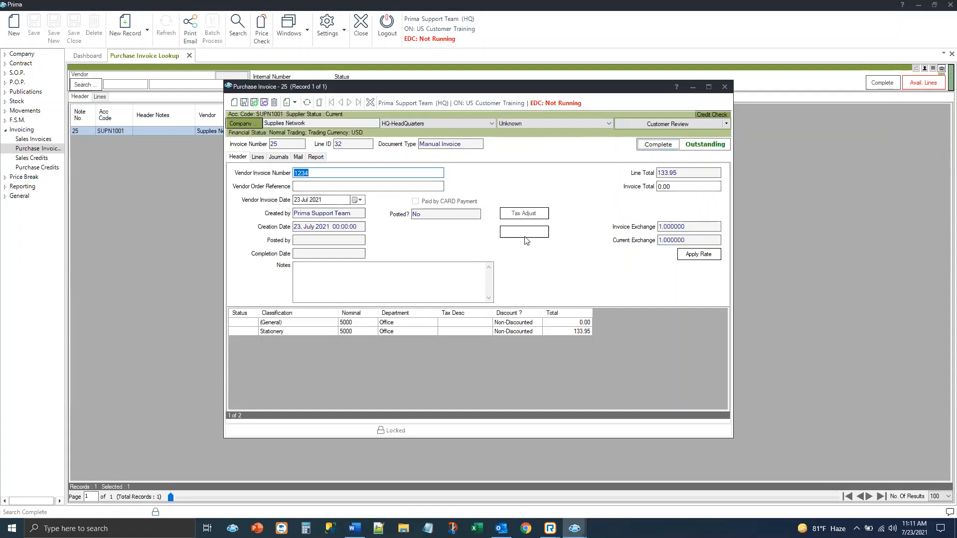
Step: Add a new line to the Supplies Network invoice with Freight as both vendor code and description
left_click(258, 157)
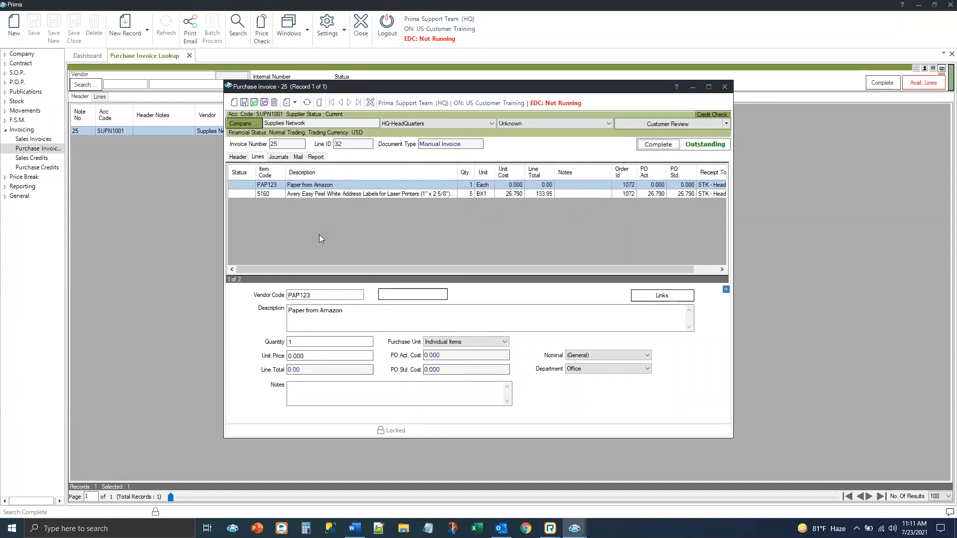
left_click(234, 102)
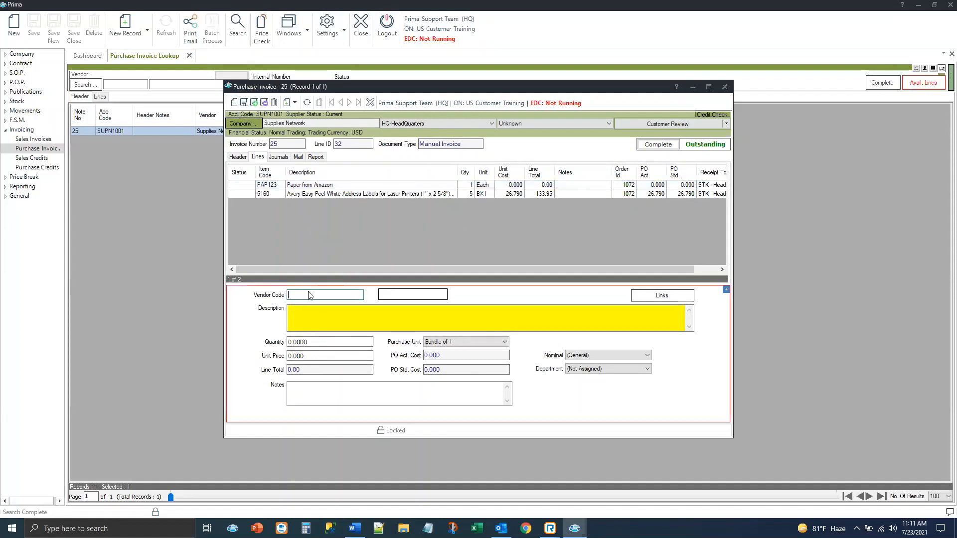
type("Freigh")
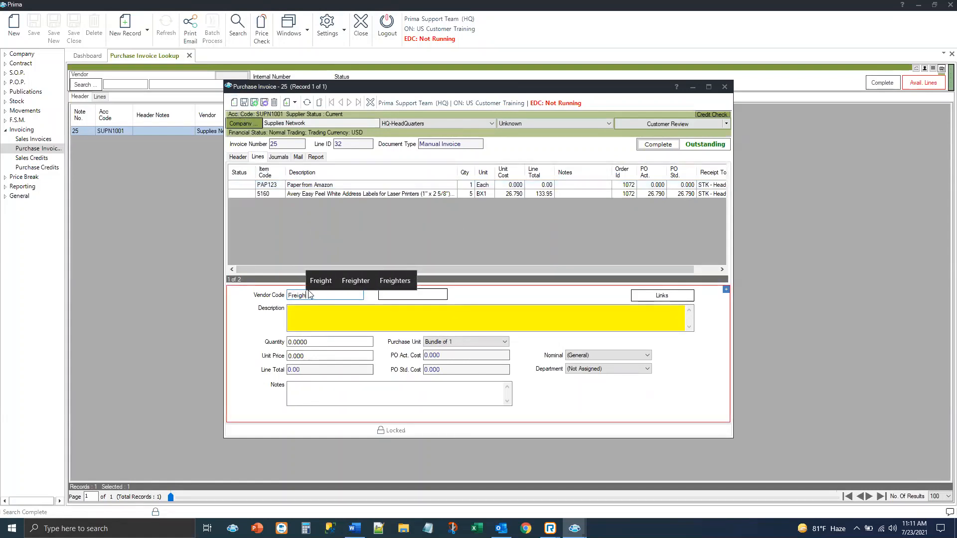
type("t")
left_click(321, 314)
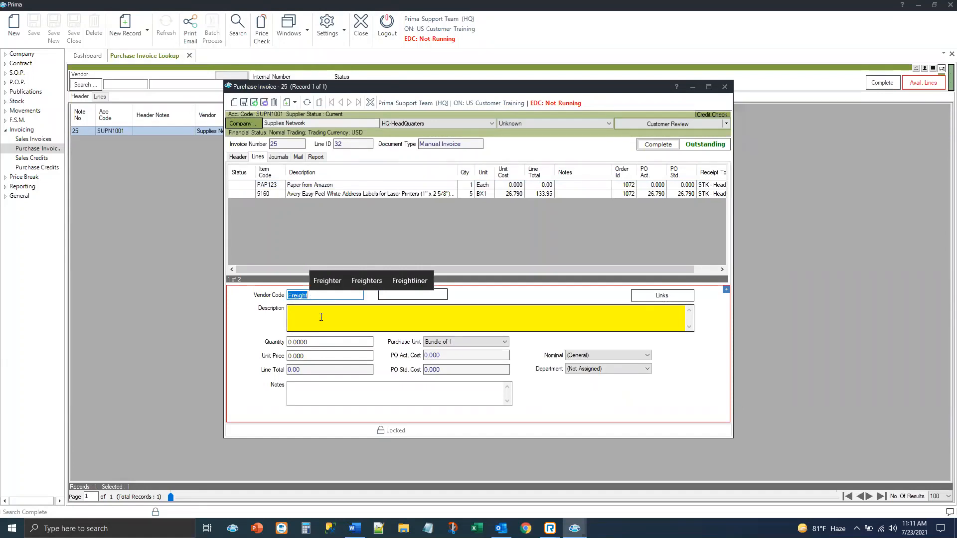
type("Freight")
key("Tab")
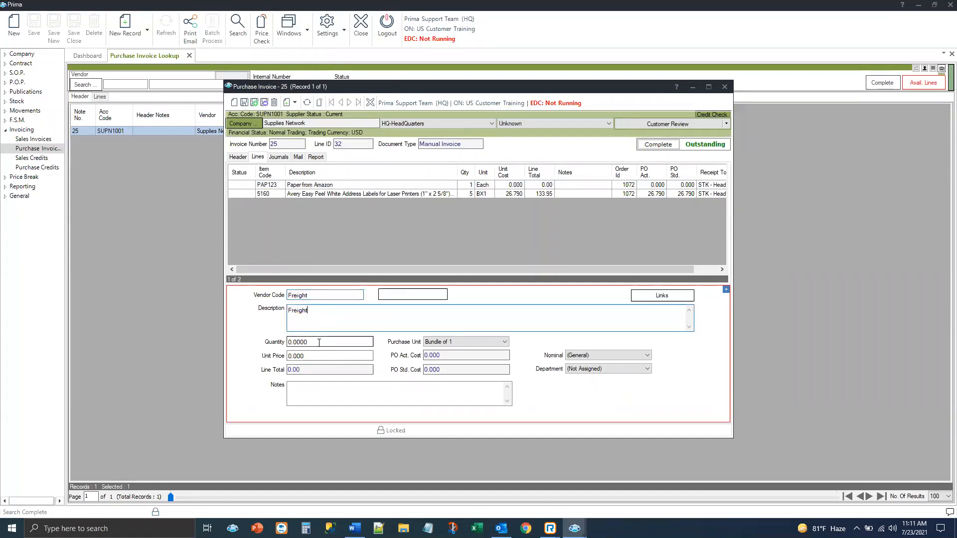
Step: Give the freight line quantity 1, unit price 25.00 and the Delivery nominal, and save the line
type("1")
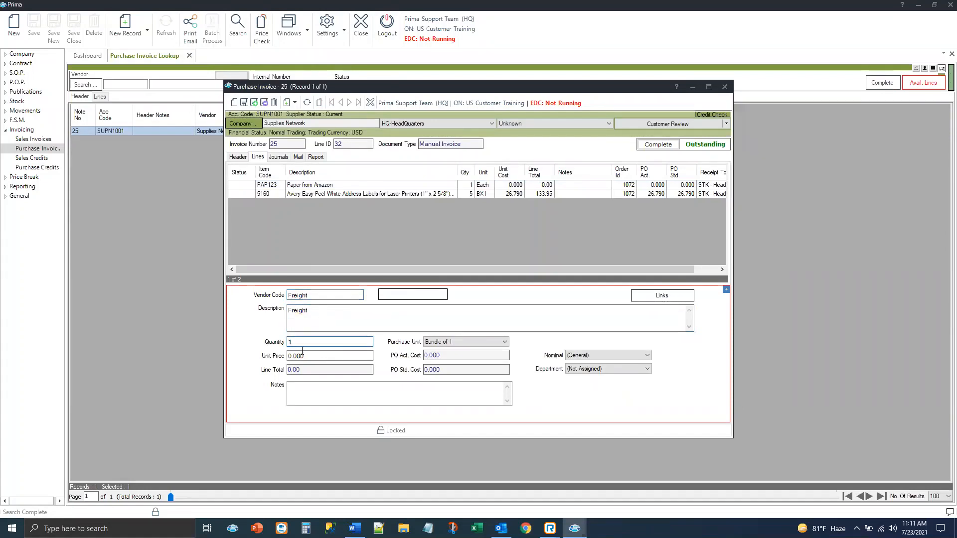
key("Tab")
type("25.00")
left_click(649, 356)
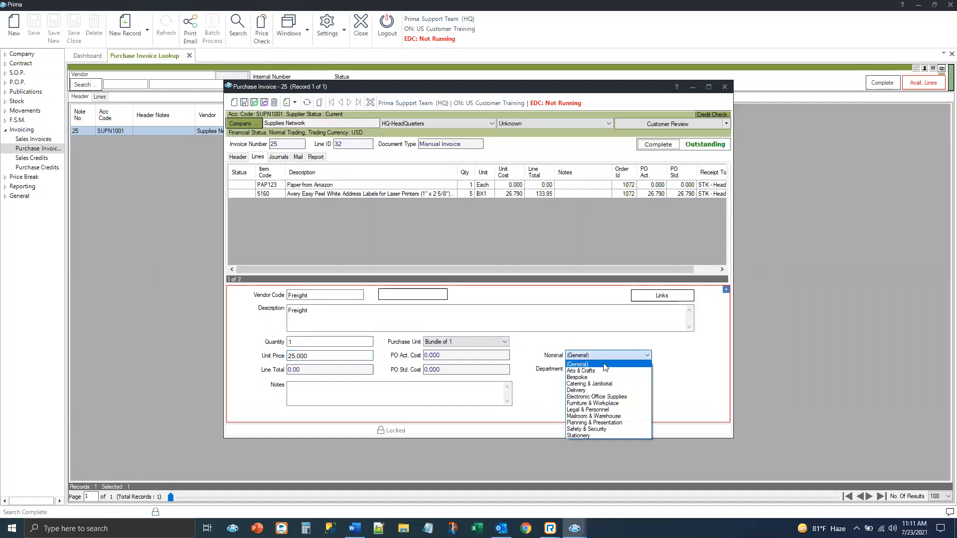
left_click(578, 392)
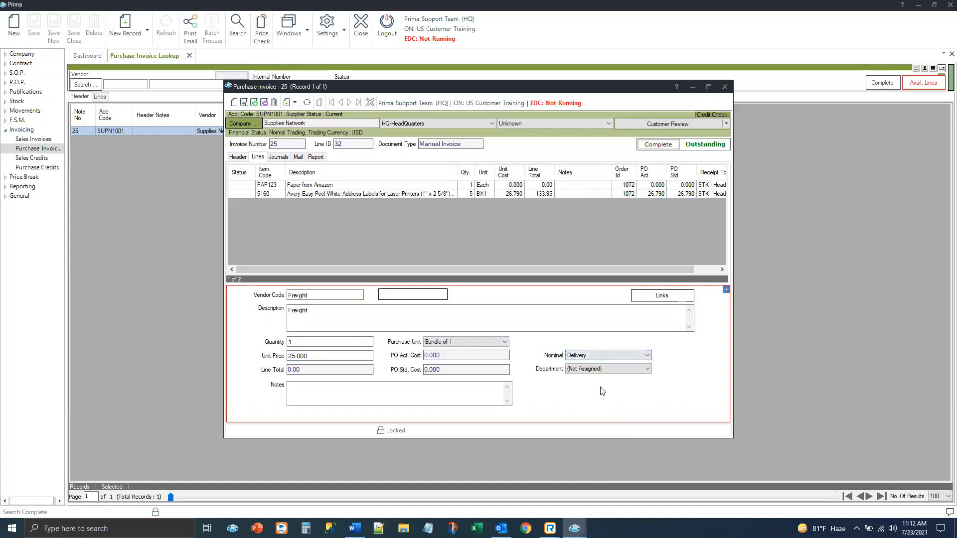
left_click(366, 227)
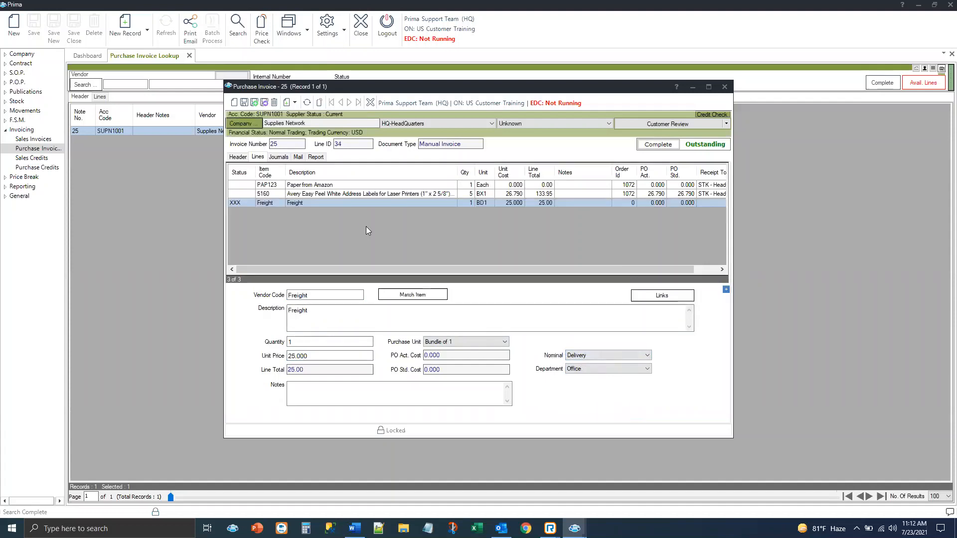
Step: Set the invoice total in the header to 158.95, save and complete the invoice, and close it
left_click(236, 157)
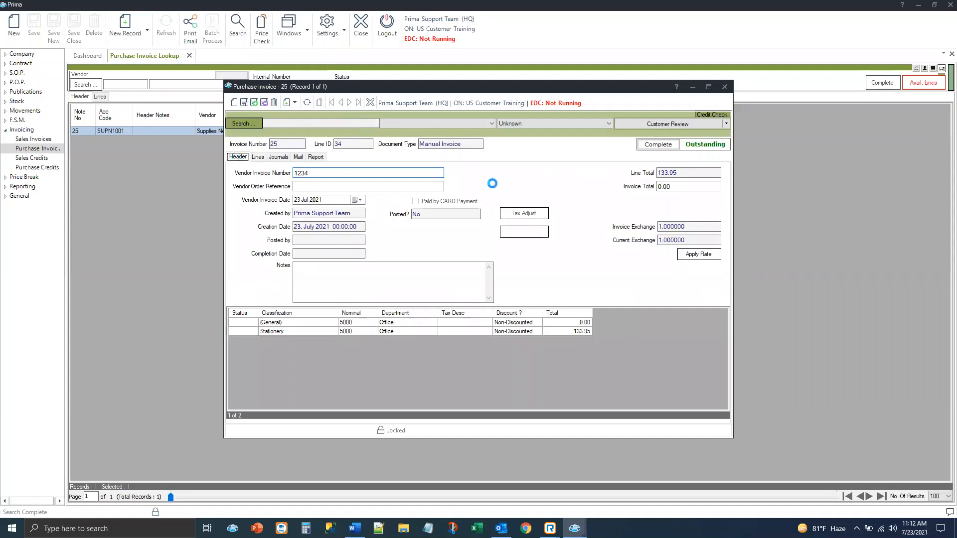
left_click_drag(680, 187, 617, 193)
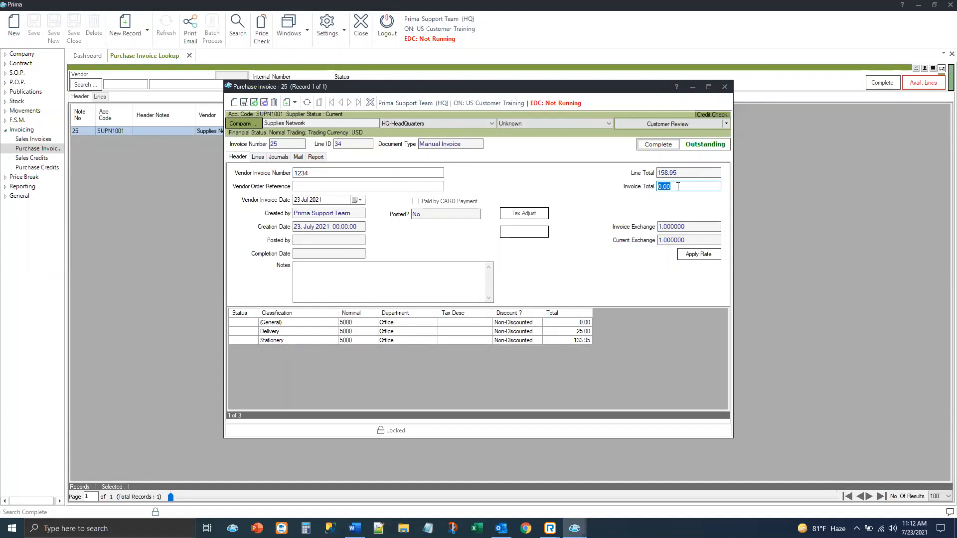
type("158")
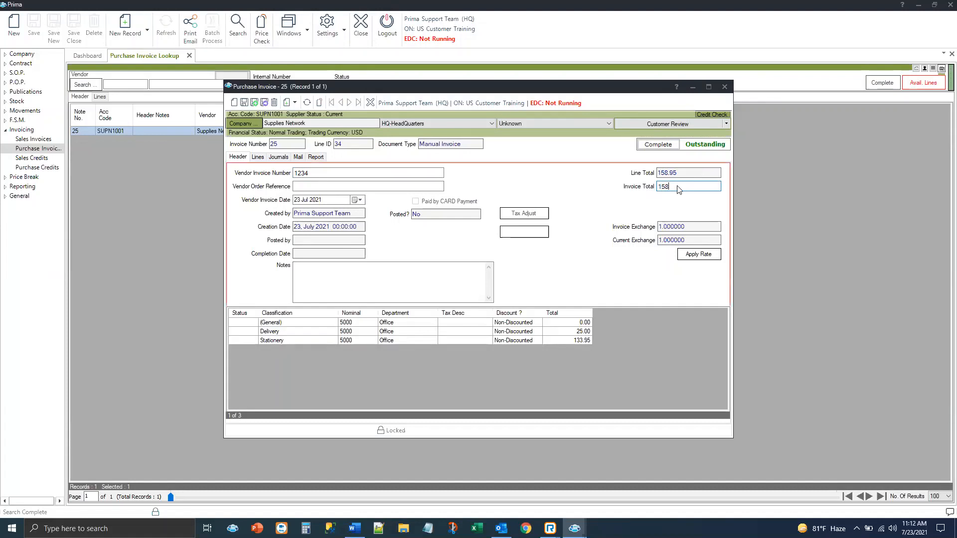
type(".95")
left_click(244, 102)
left_click(665, 146)
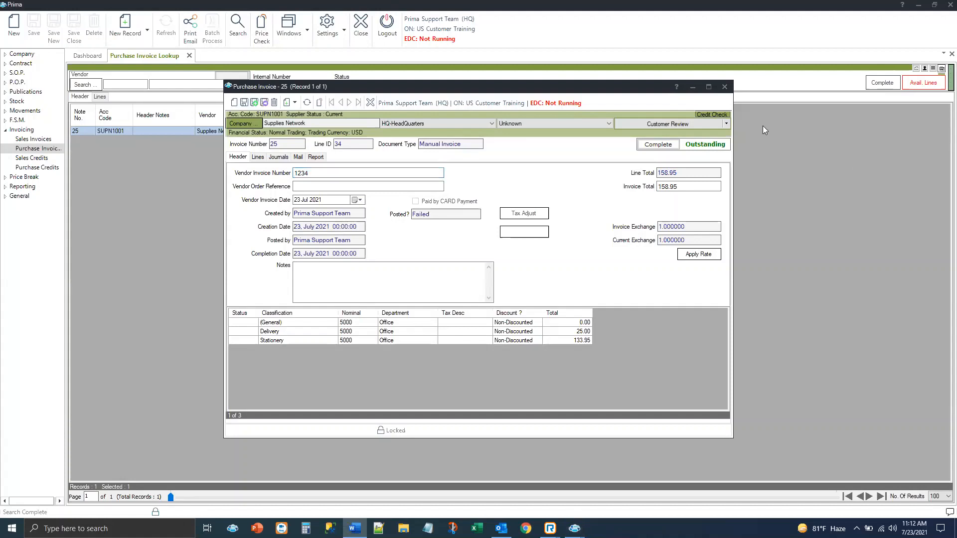
left_click(723, 86)
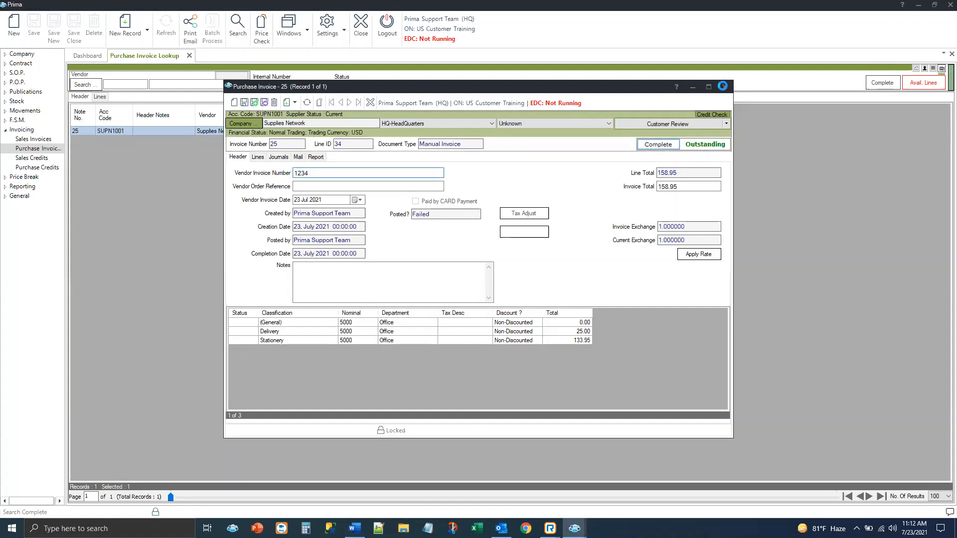